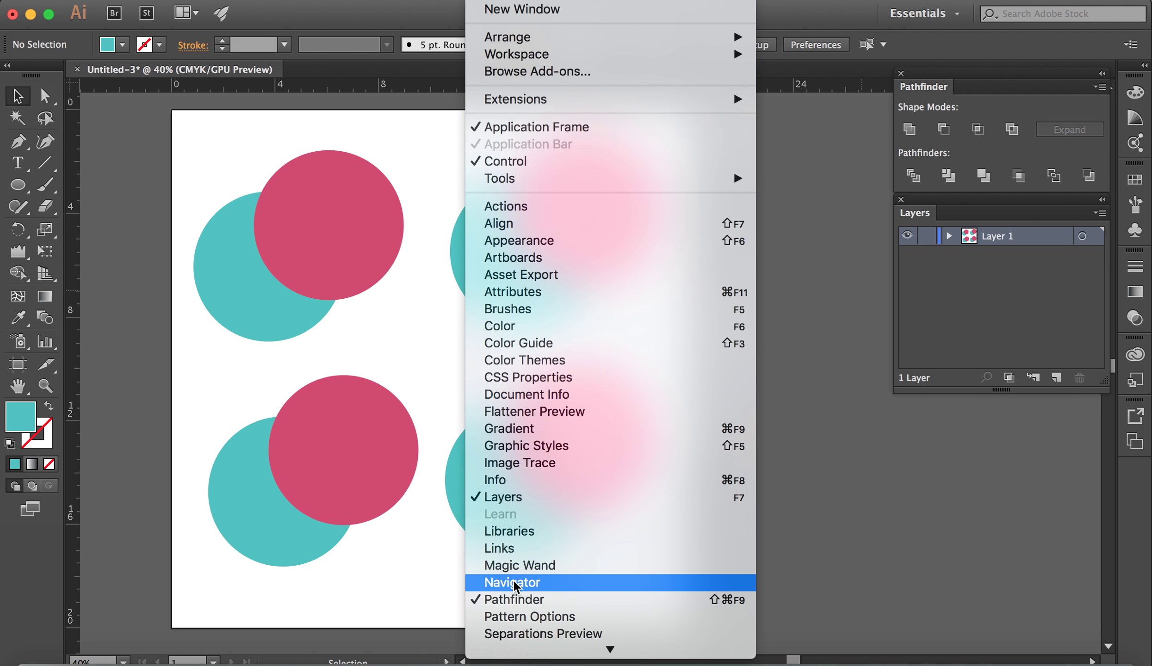
click(512, 582)
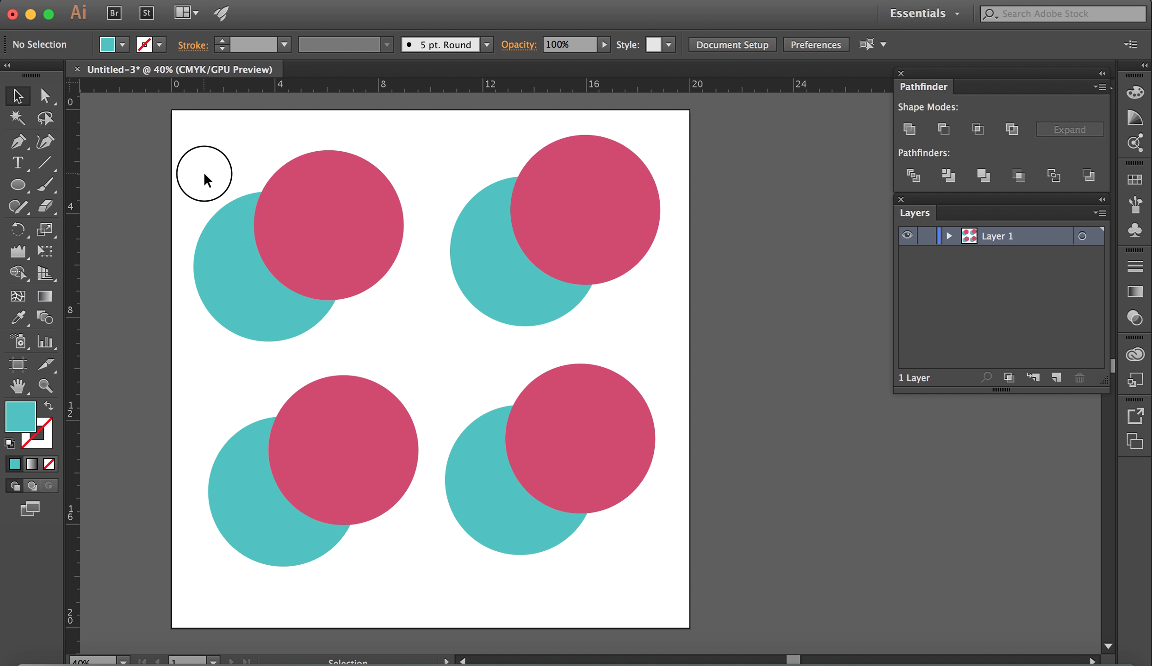
Step: Unite the overlapping teal and pink circles of the artboard's upper-left pair into a single shape
drag(378, 317, 378, 317)
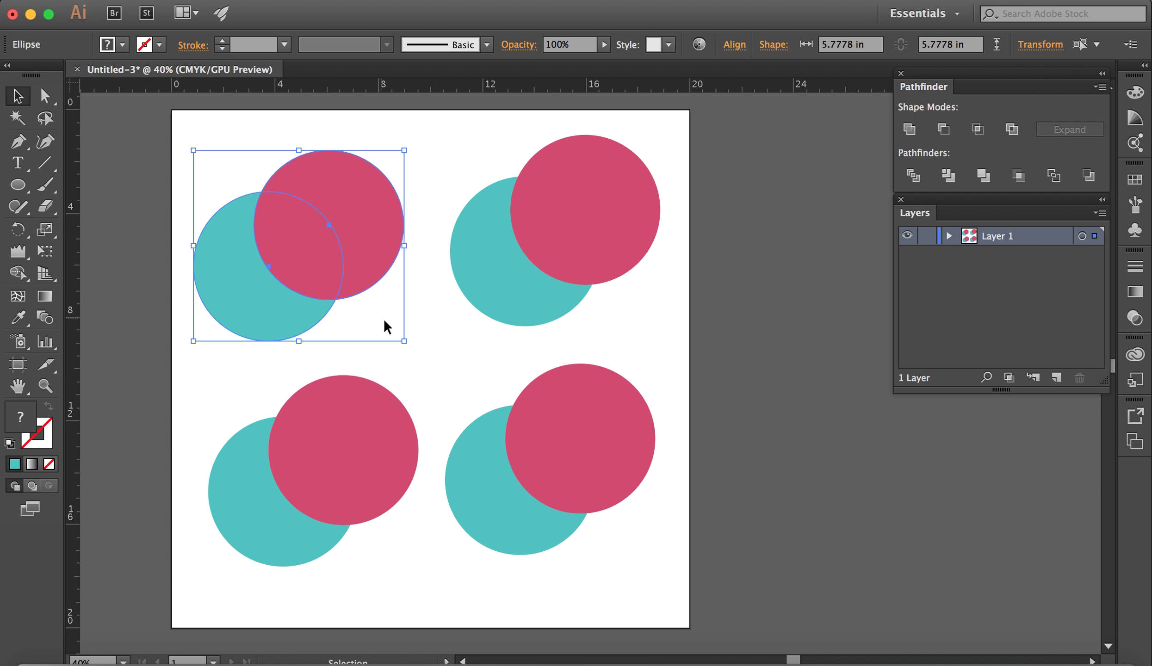
click(231, 368)
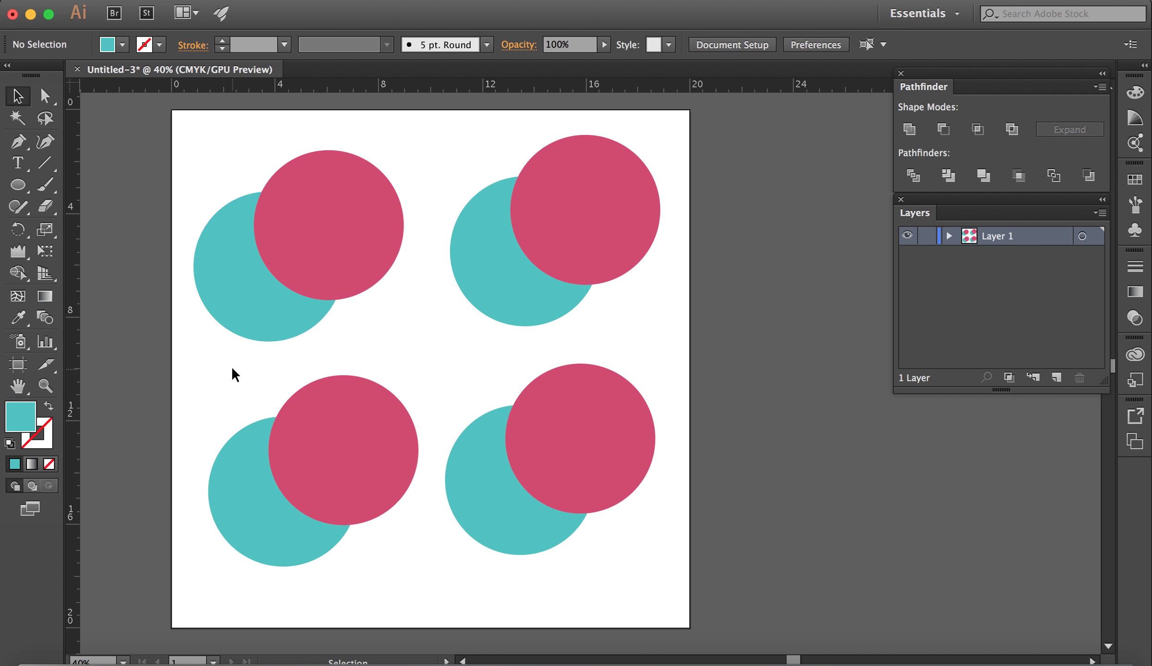
click(248, 317)
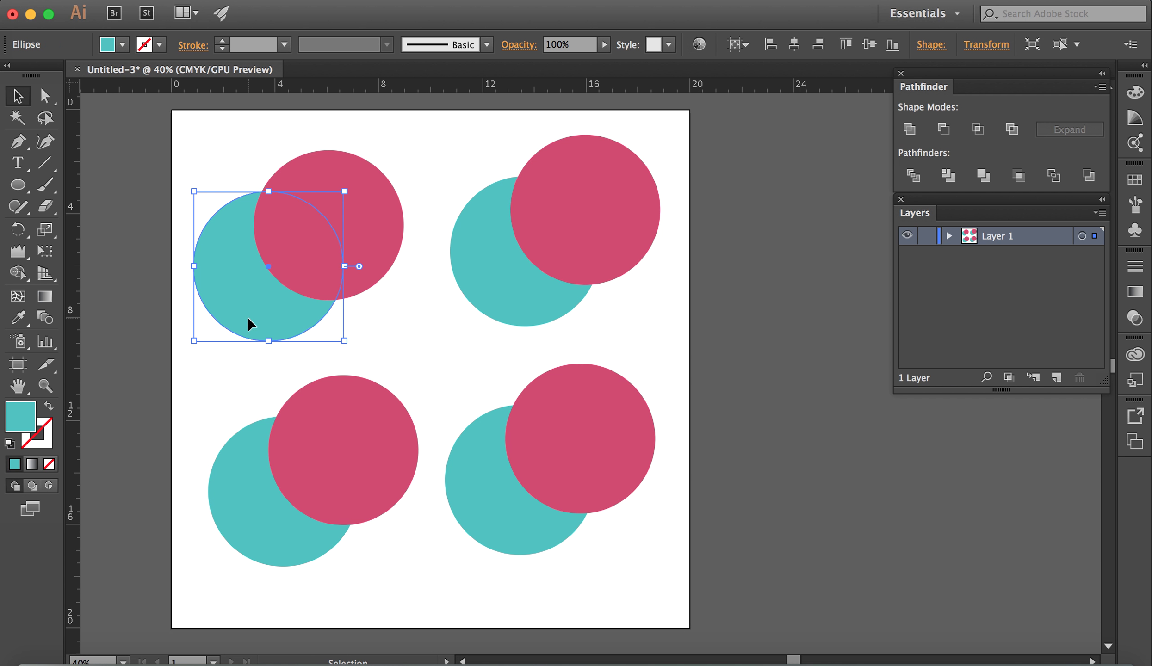
shift+click(384, 225)
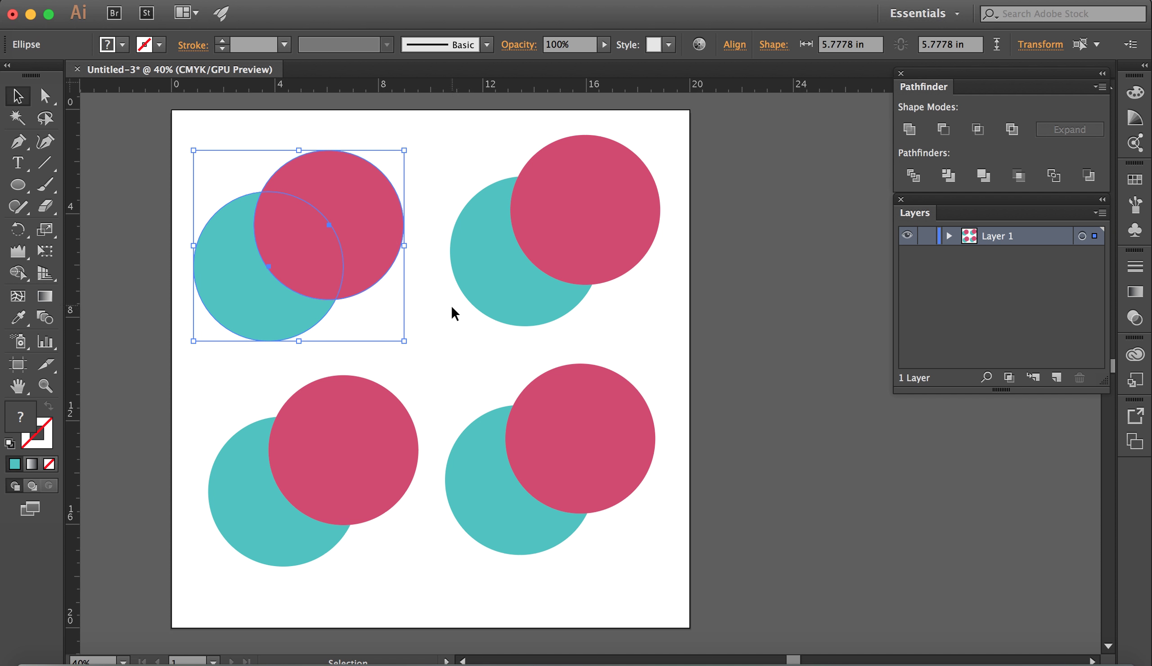
click(910, 129)
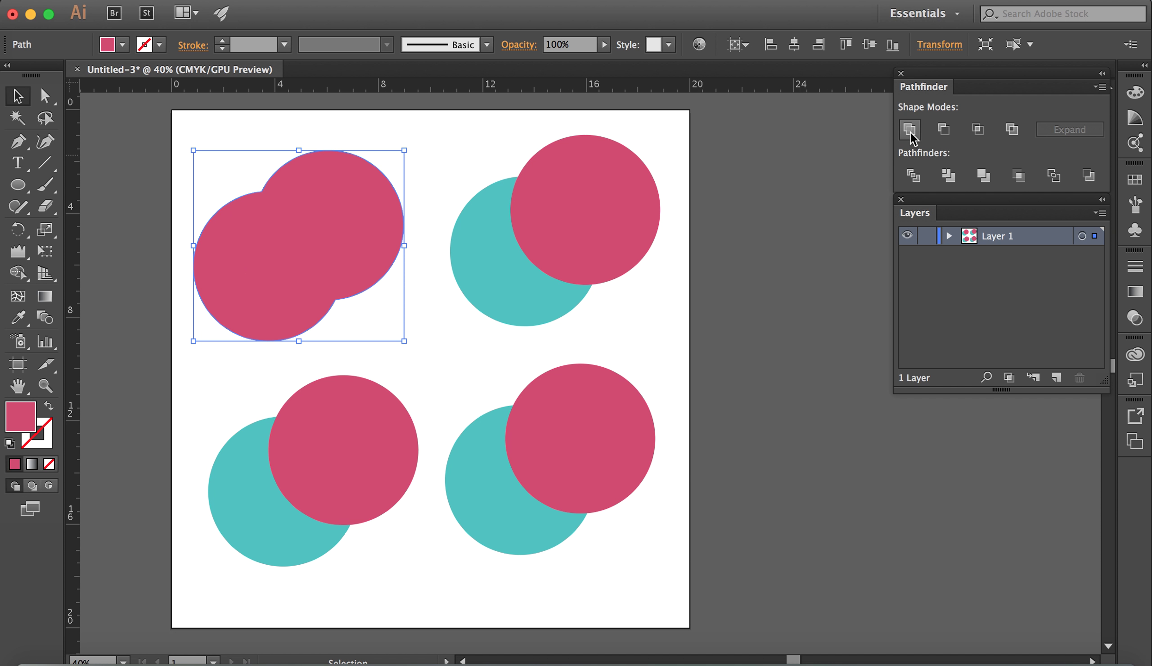
click(356, 322)
Step: Move the united circle shape slightly upward with Direct Selection, and delete it from the artboard
key(a)
click(358, 260)
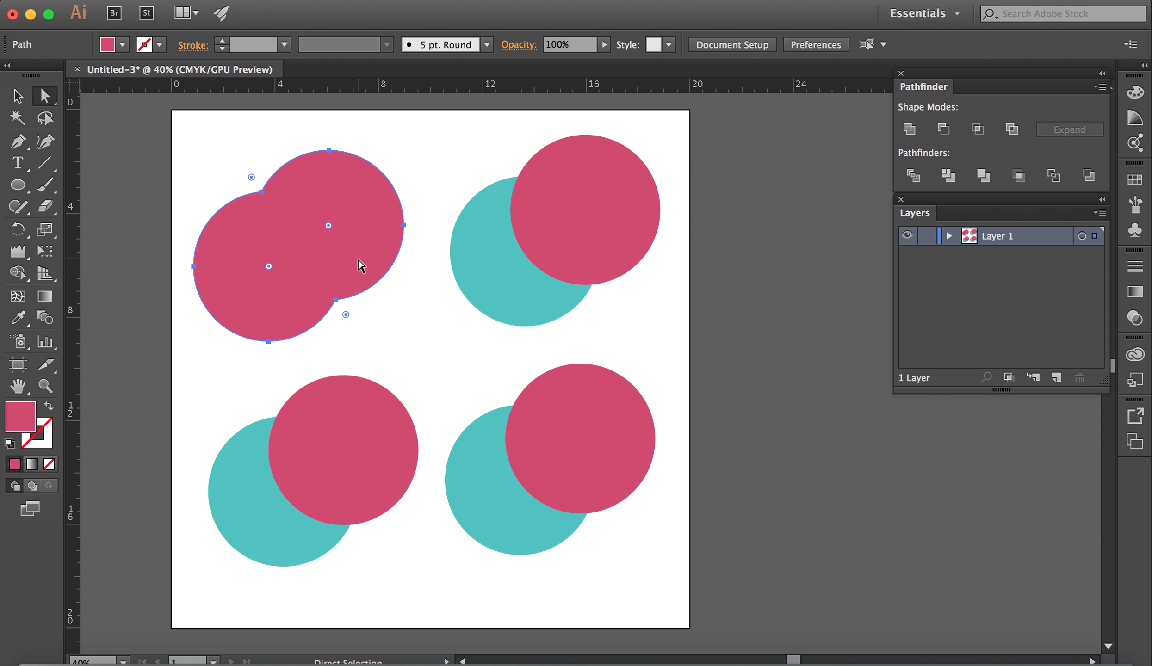
mouse_move(314, 258)
mouse_down()
mouse_move(313, 274)
mouse_move(314, 251)
mouse_up()
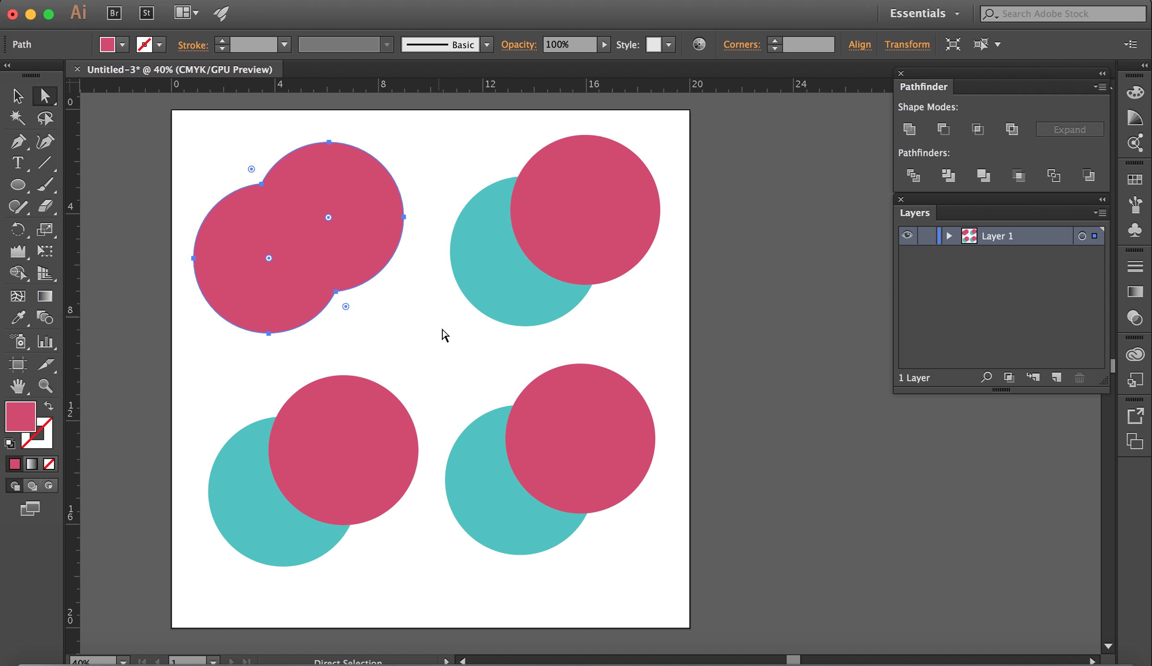
click(394, 327)
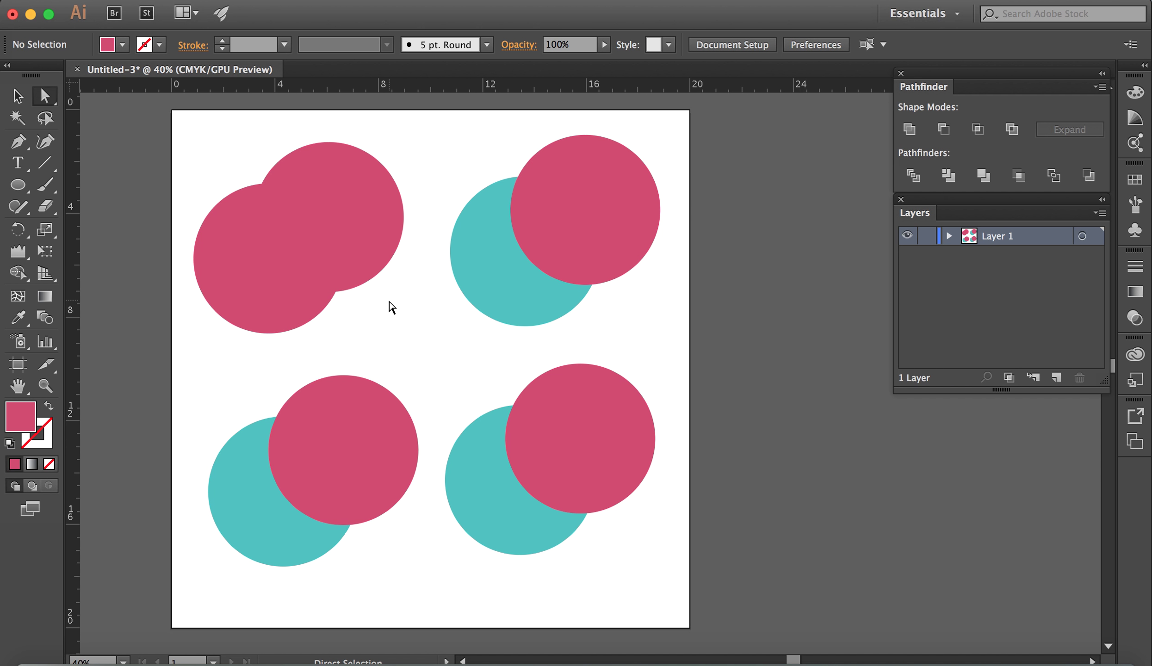
click(360, 226)
key(Delete)
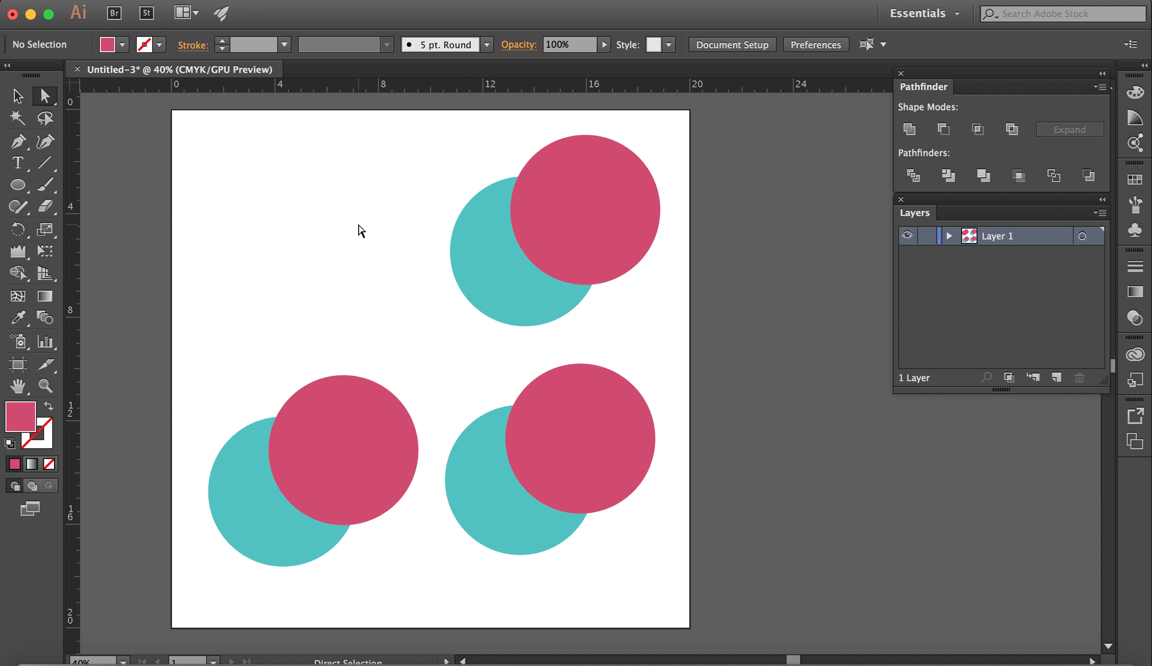
Step: Draw a pink, nearly square rectangle in the empty upper-left area of the artboard
click(17, 185)
drag(19, 189, 120, 183)
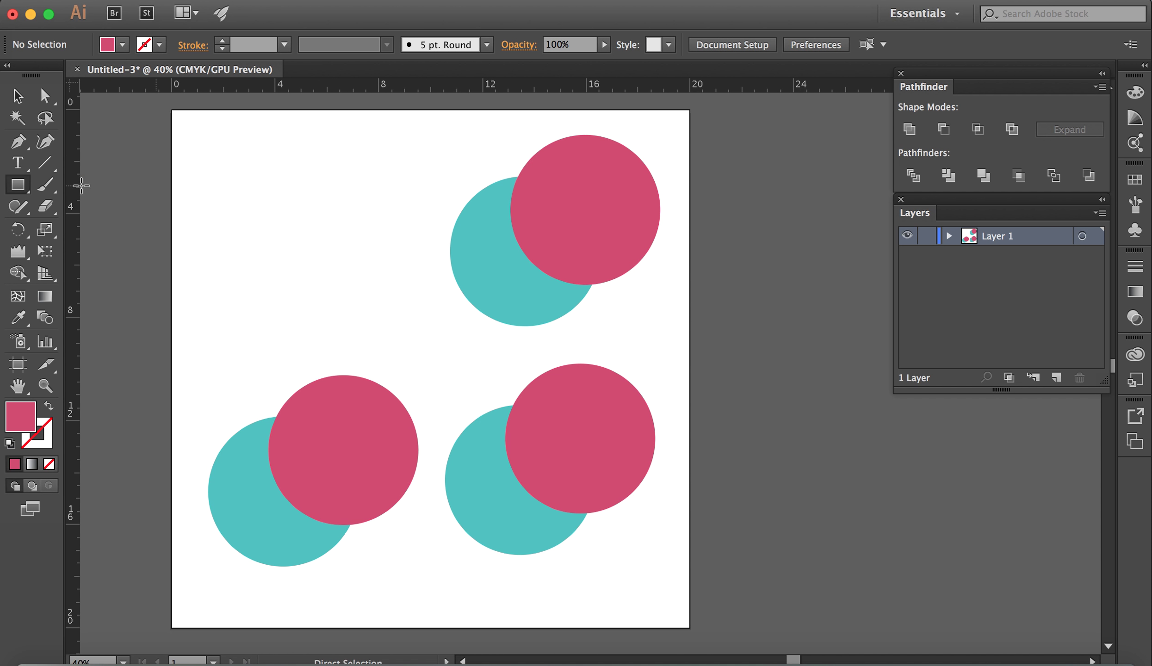
drag(223, 171, 315, 268)
key(v)
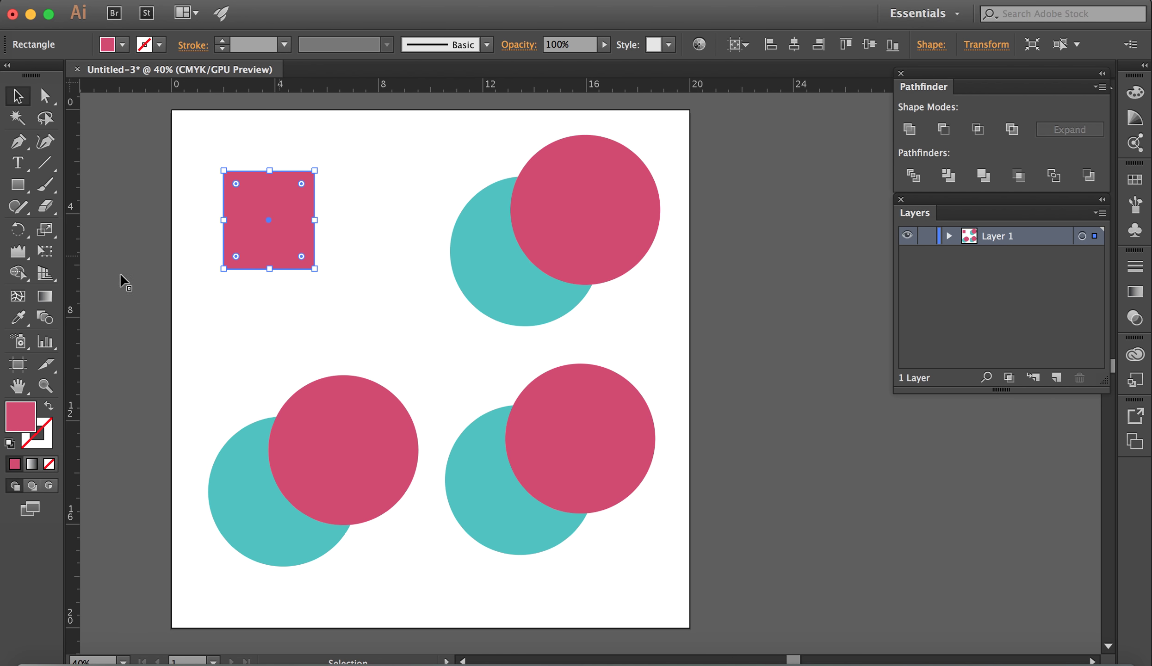
Step: Draw a wide pink ellipse over the rectangle and arrange both shapes like a mushroom, with the rectangle as the stem
drag(19, 189, 88, 227)
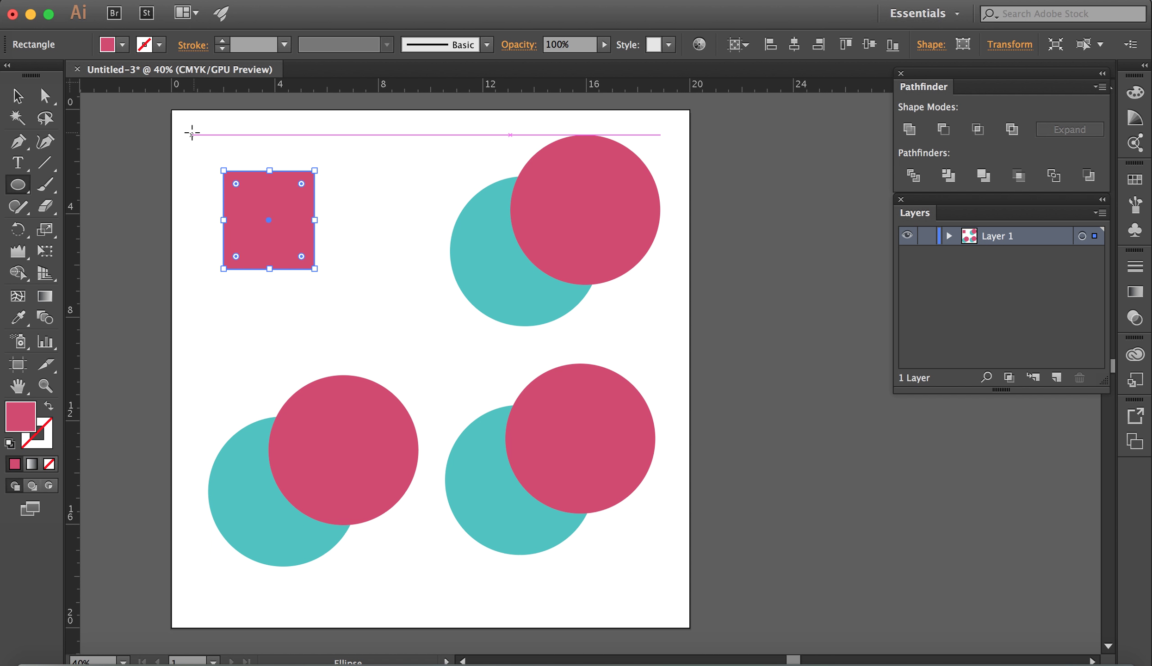
drag(192, 130, 397, 217)
key(v)
drag(332, 172, 347, 161)
drag(275, 250, 311, 267)
Step: Unite the pink ellipse and its rectangular stem into one mushroom-like shape
click(373, 268)
click(321, 248)
shift+click(352, 165)
click(909, 129)
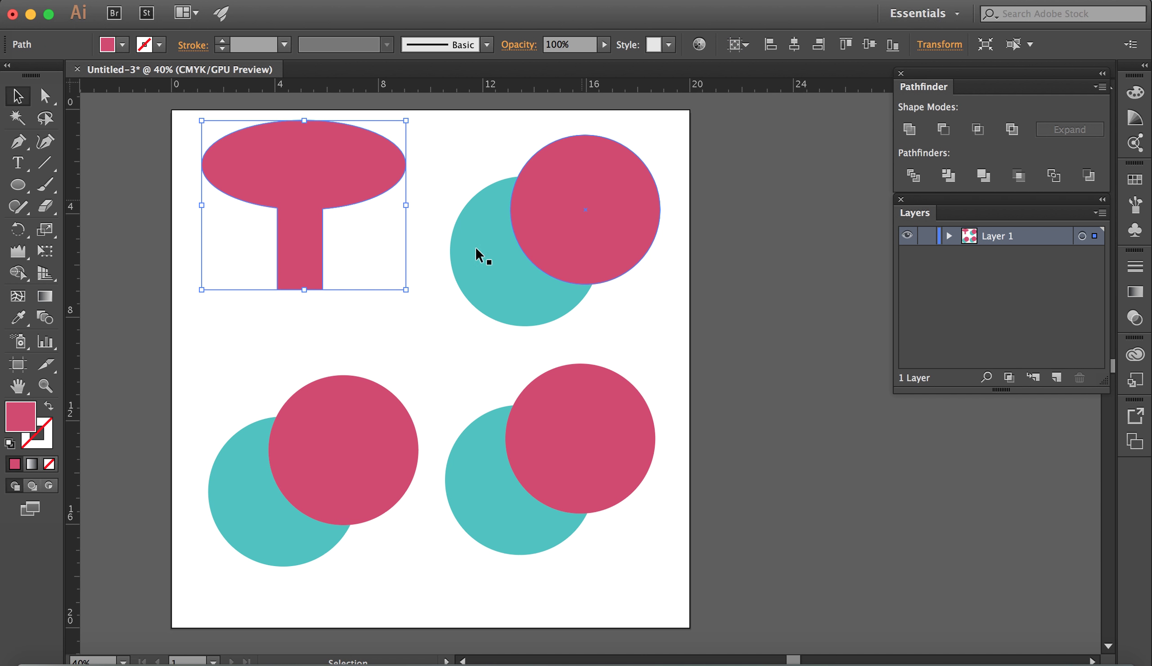
click(402, 340)
Step: Reposition the united mushroom shape with Direct Selection, and delete it
key(a)
drag(301, 266, 300, 291)
drag(336, 247, 360, 260)
click(357, 276)
click(303, 245)
key(Delete)
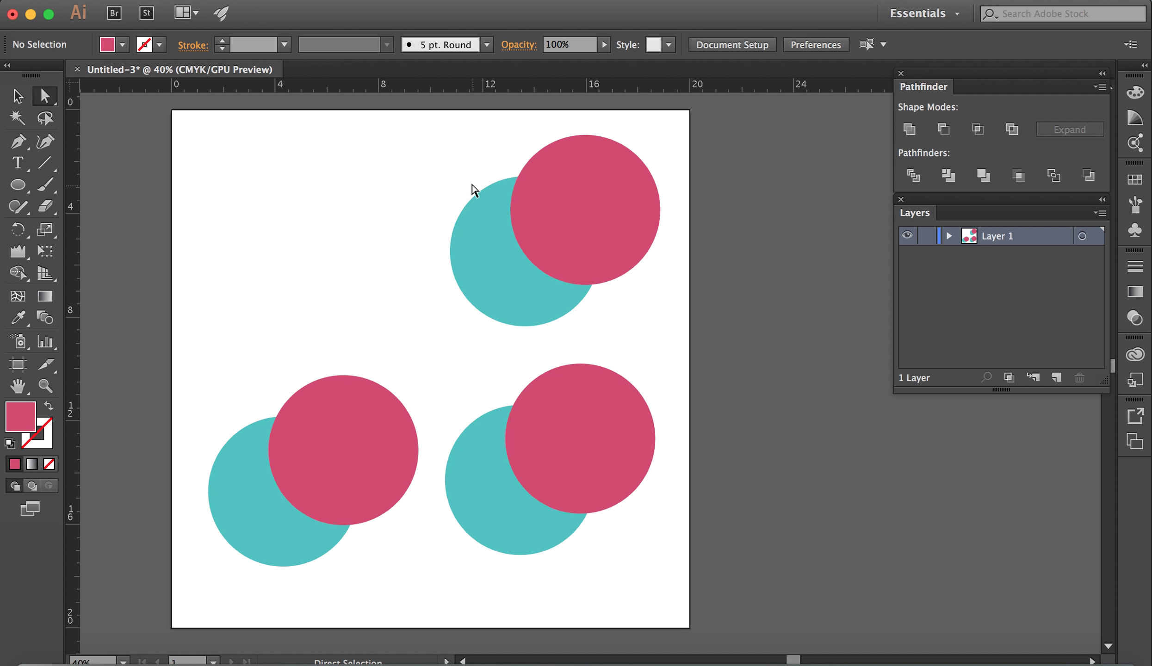
Step: Try Minus Front on the artboard's upper-right pair of circles, and undo the operation
key(v)
drag(463, 153, 569, 257)
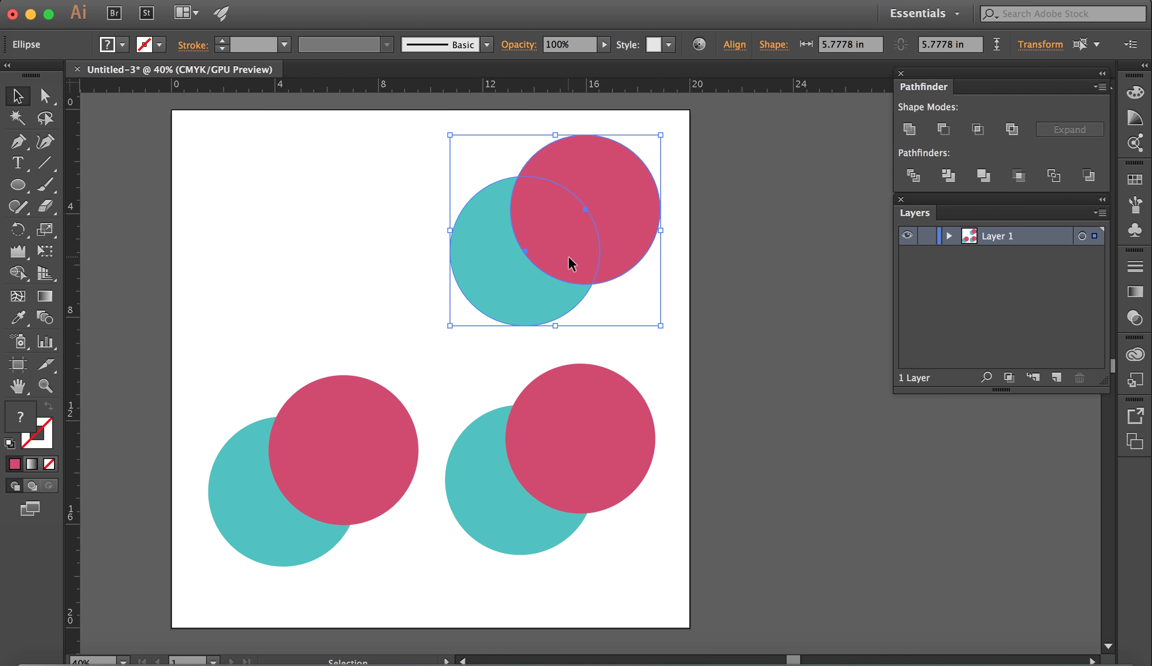
click(944, 129)
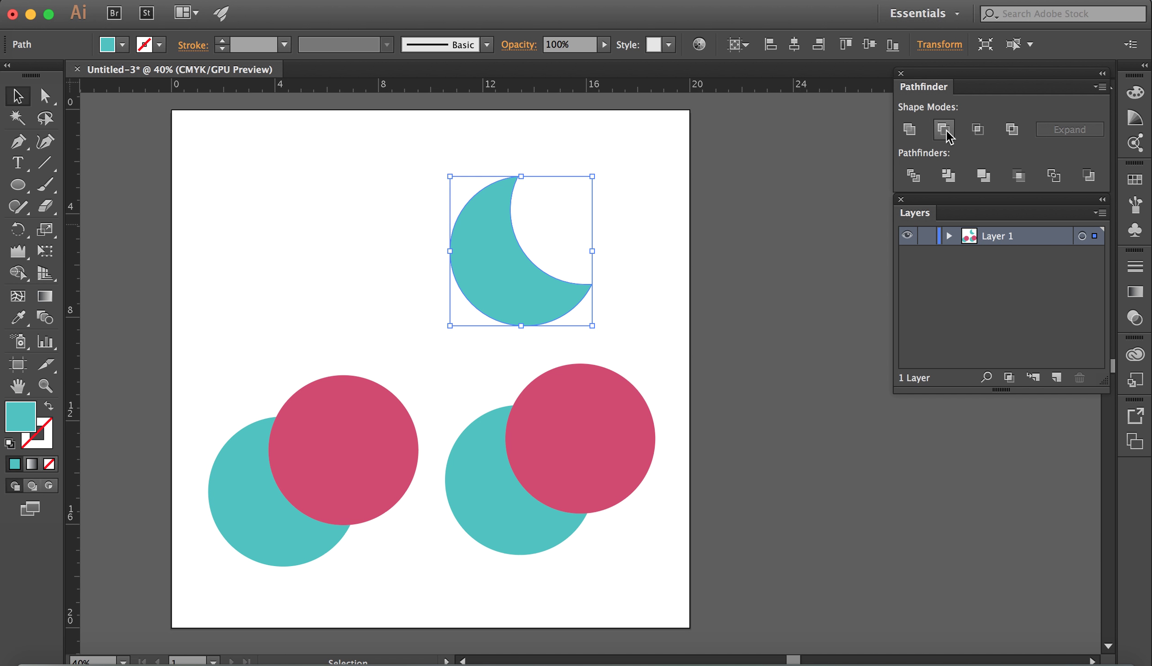
key(super+z)
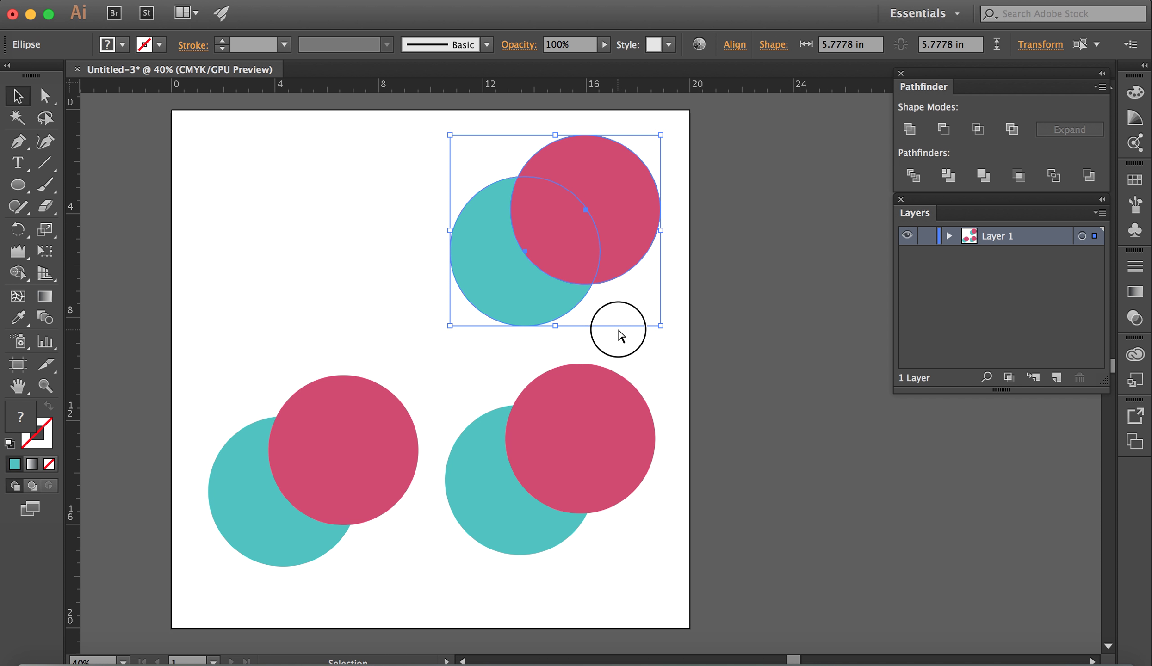
click(621, 336)
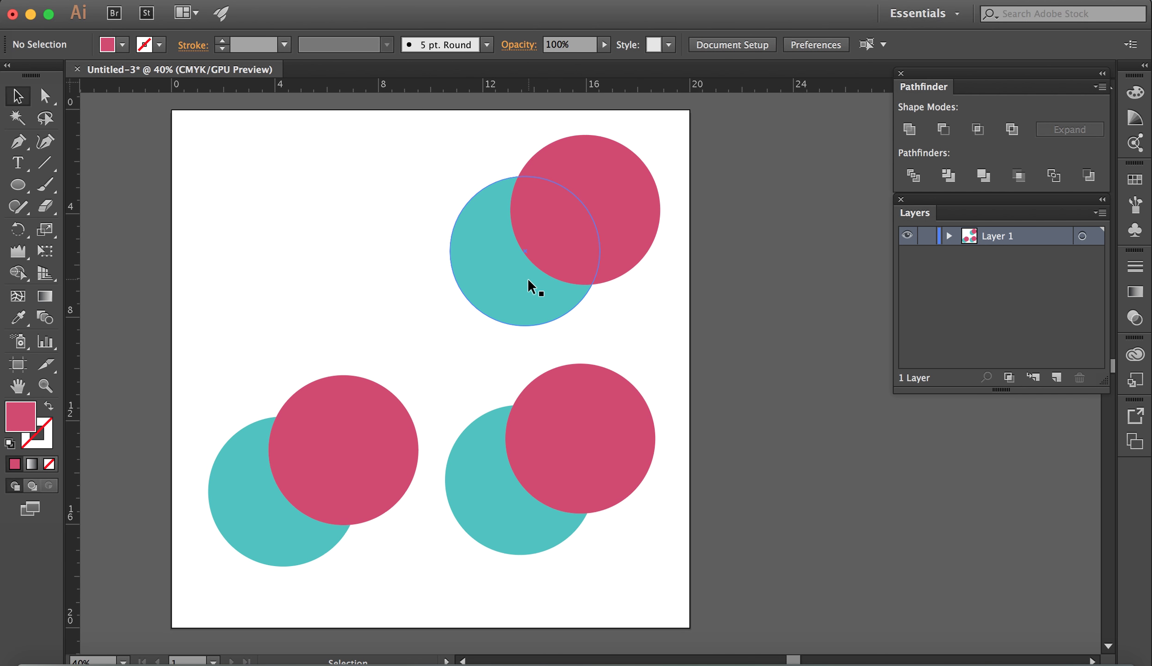
Step: Subtract the front pink circle from the teal circle in the upper-right pair with Minus Front, leaving a teal crescent
drag(496, 170, 583, 231)
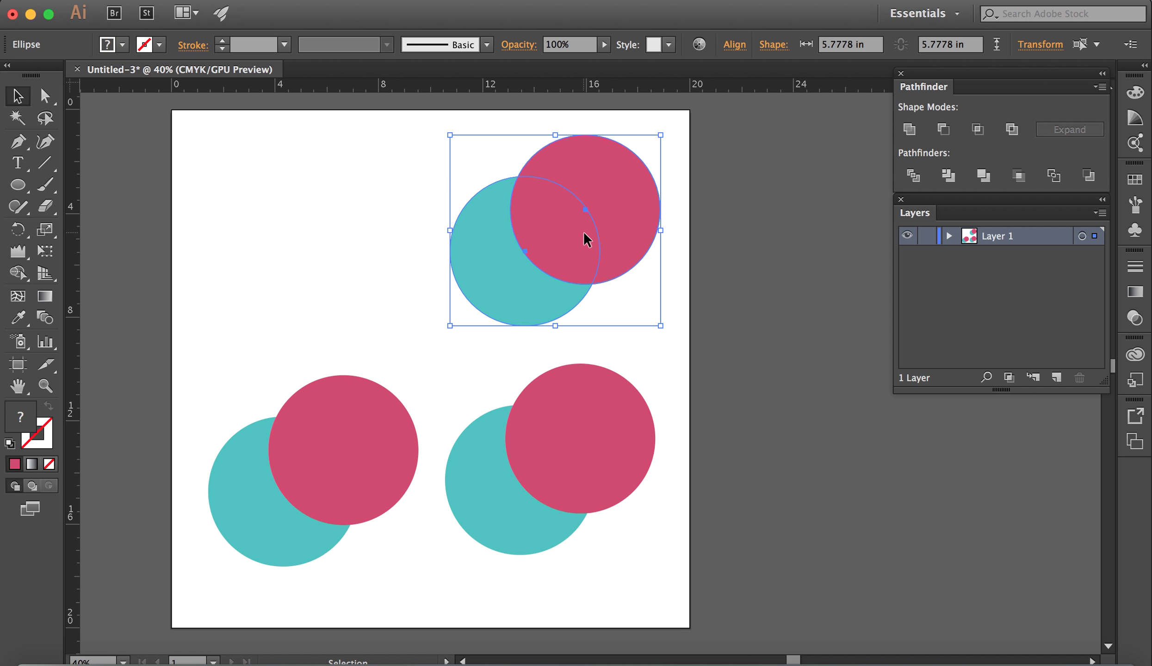
click(944, 131)
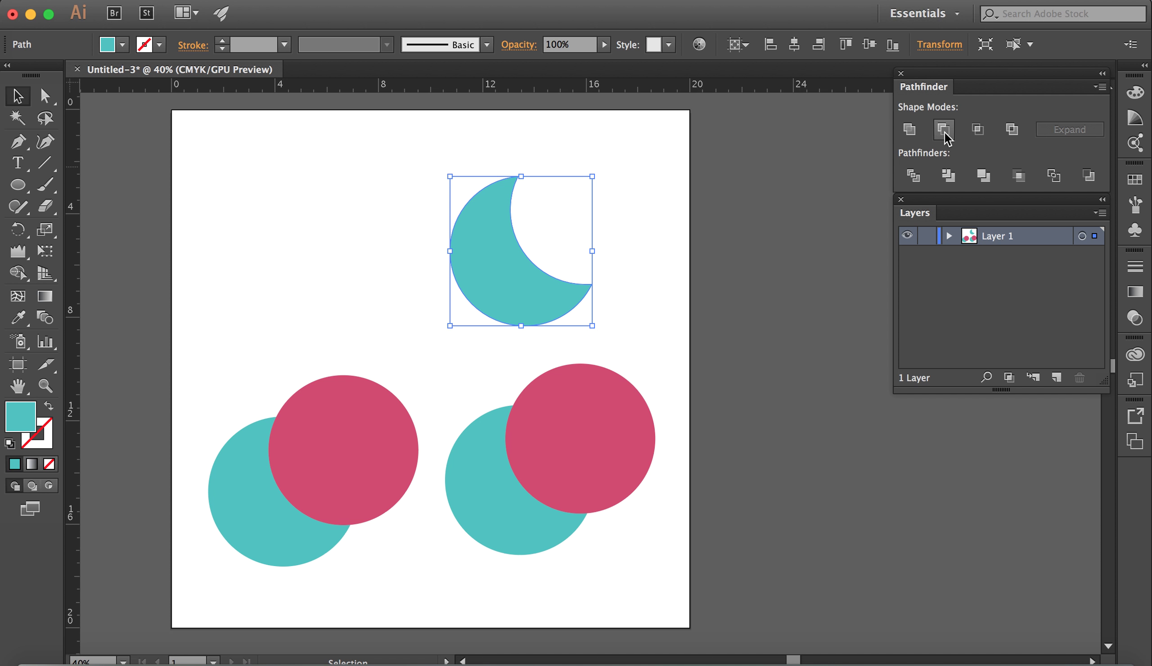
click(629, 295)
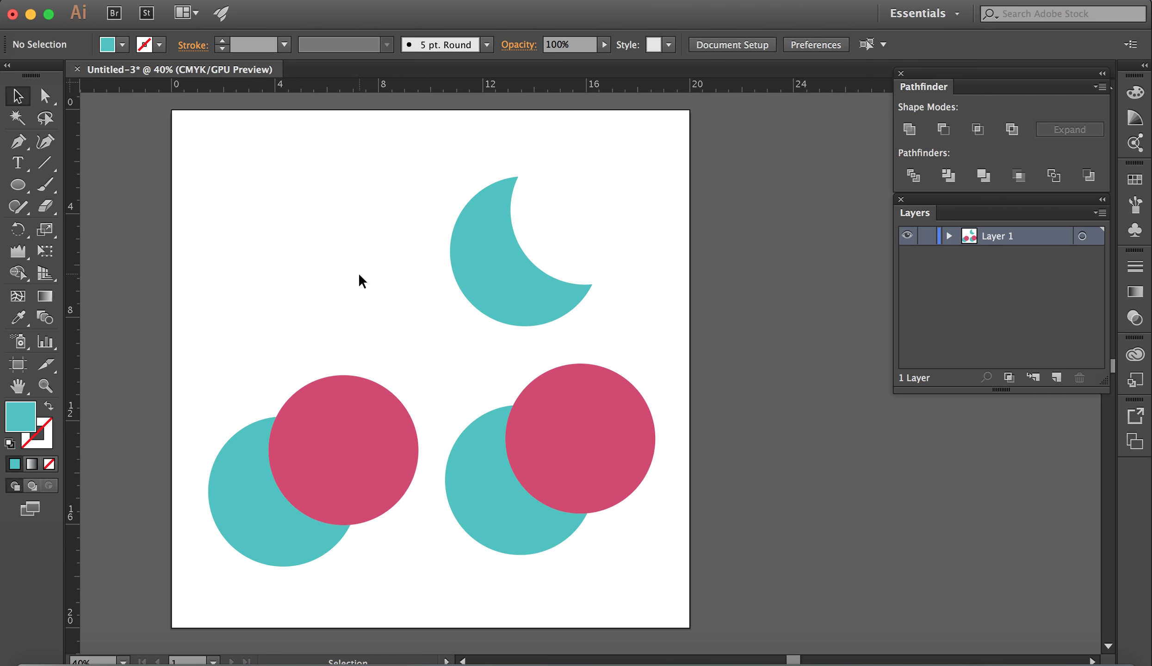
Step: Draw a large teal ellipse in the artboard's empty upper-left area and a smaller one centred inside it
click(18, 188)
click(80, 226)
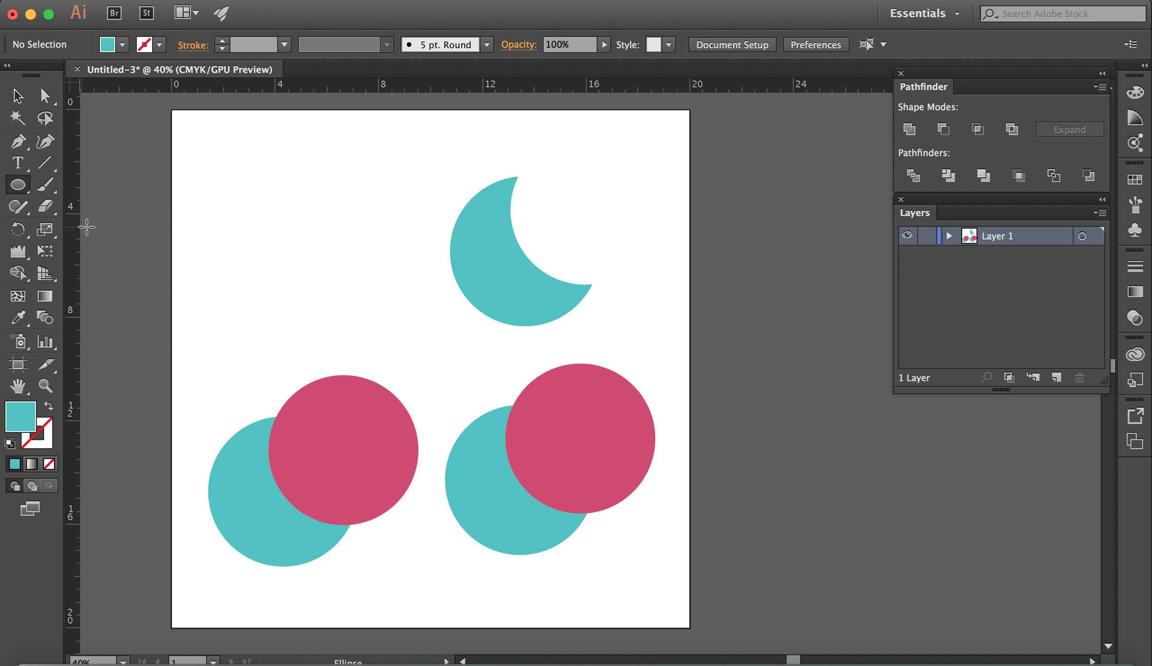
drag(208, 158, 403, 360)
drag(257, 223, 334, 283)
key(v)
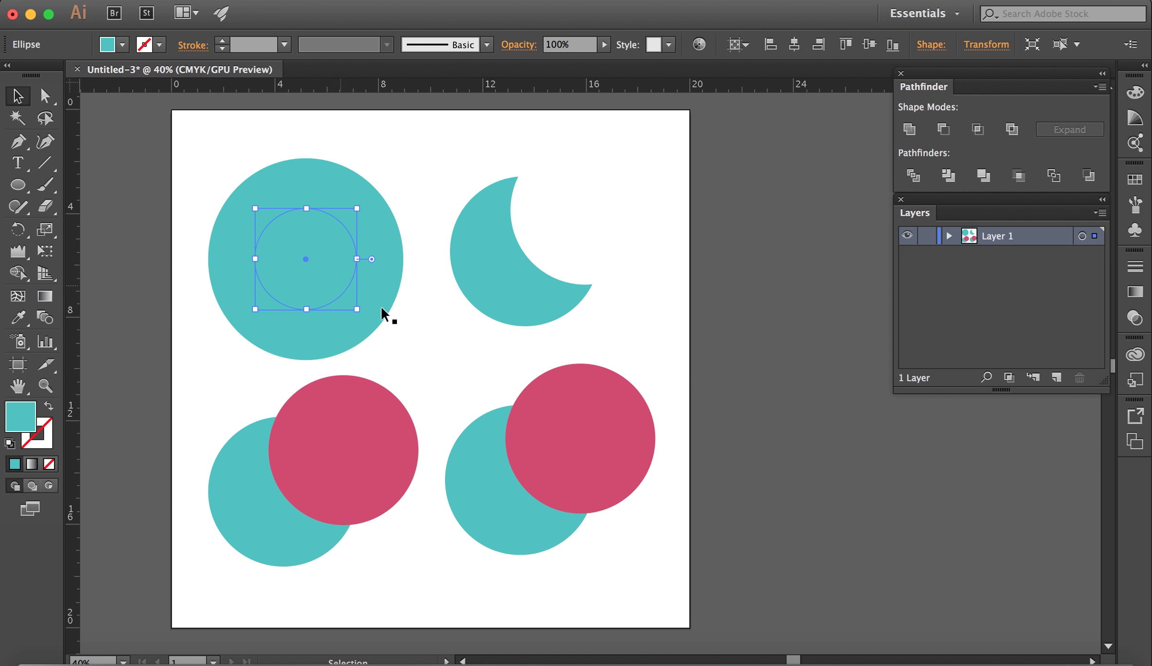
Step: Recolour the small inner ellipse pink by sampling the lower pink circle with the Eyedropper
click(401, 326)
click(309, 252)
key(i)
click(371, 385)
key(super+shift+a)
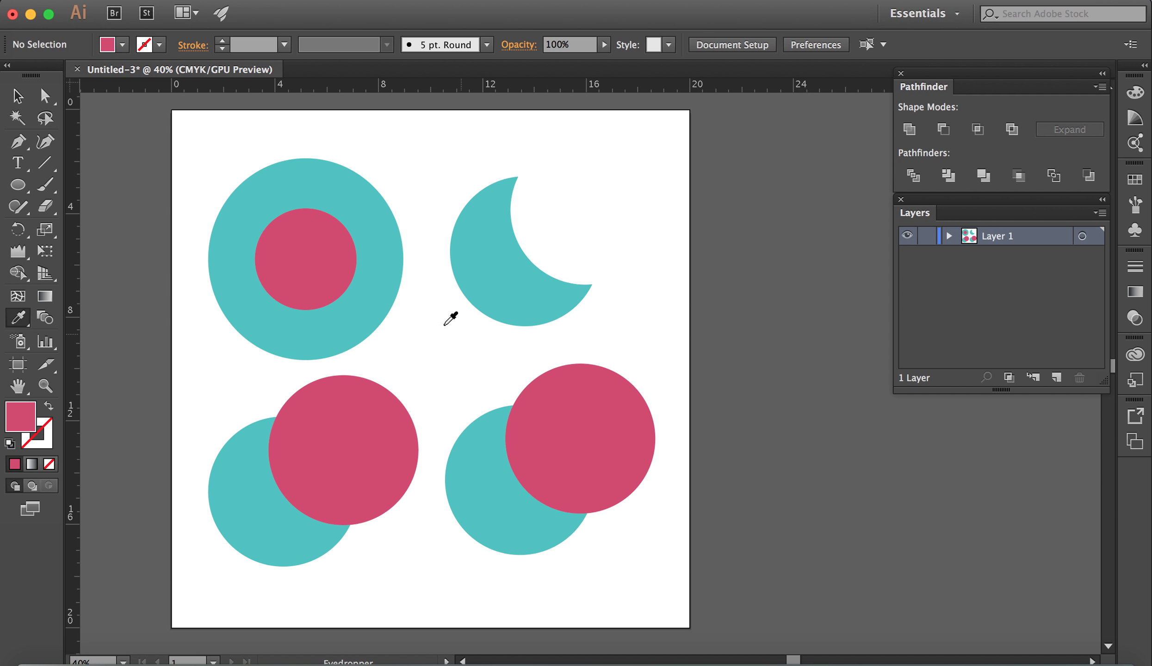
Step: Subtract the pink inner ellipse from the large teal ellipse with Minus Front to form a ring
key(v)
drag(233, 162, 353, 263)
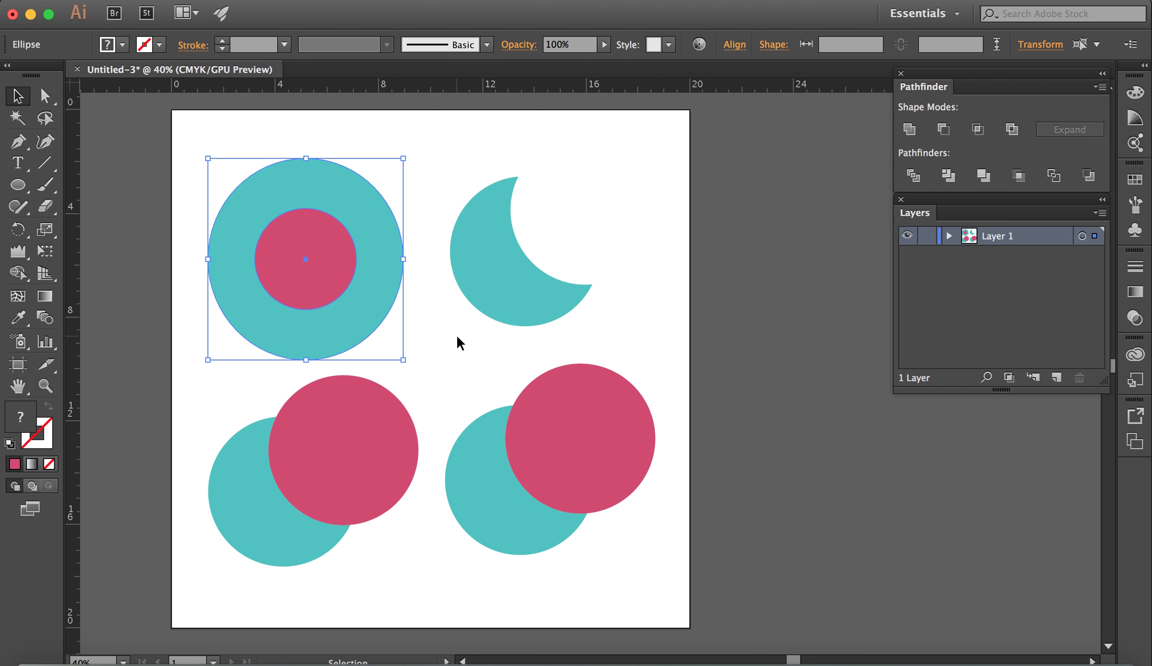
click(943, 129)
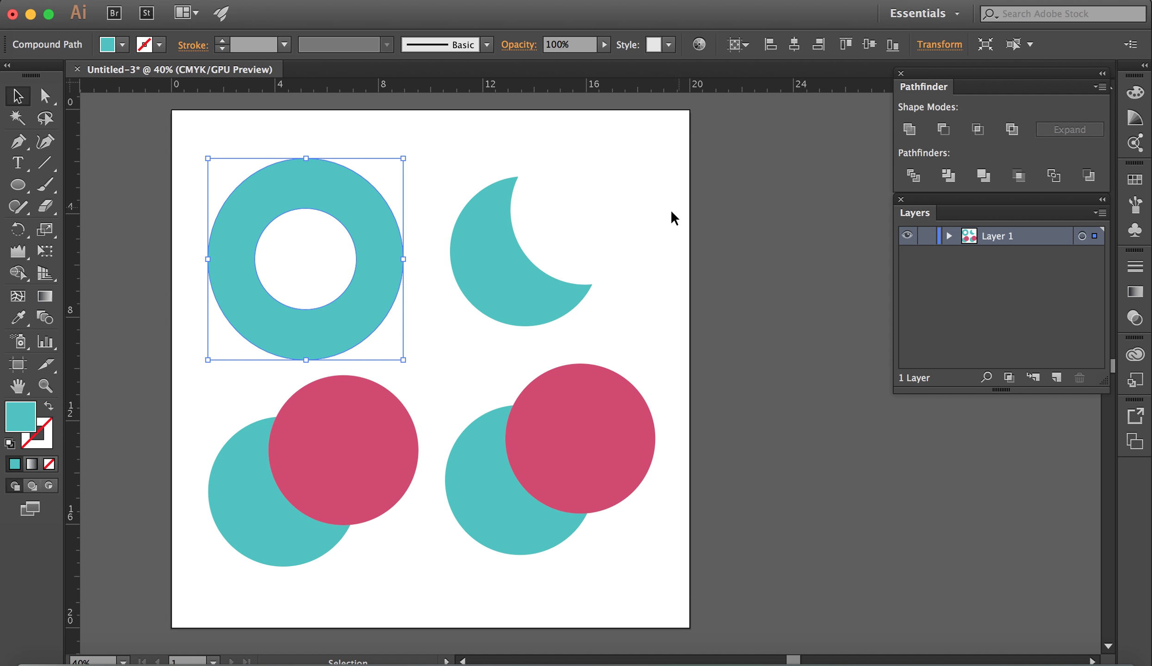
click(445, 253)
Step: Give the ring the default white fill and black stroke, and set its stroke weight to 9 pt
click(353, 290)
key(a)
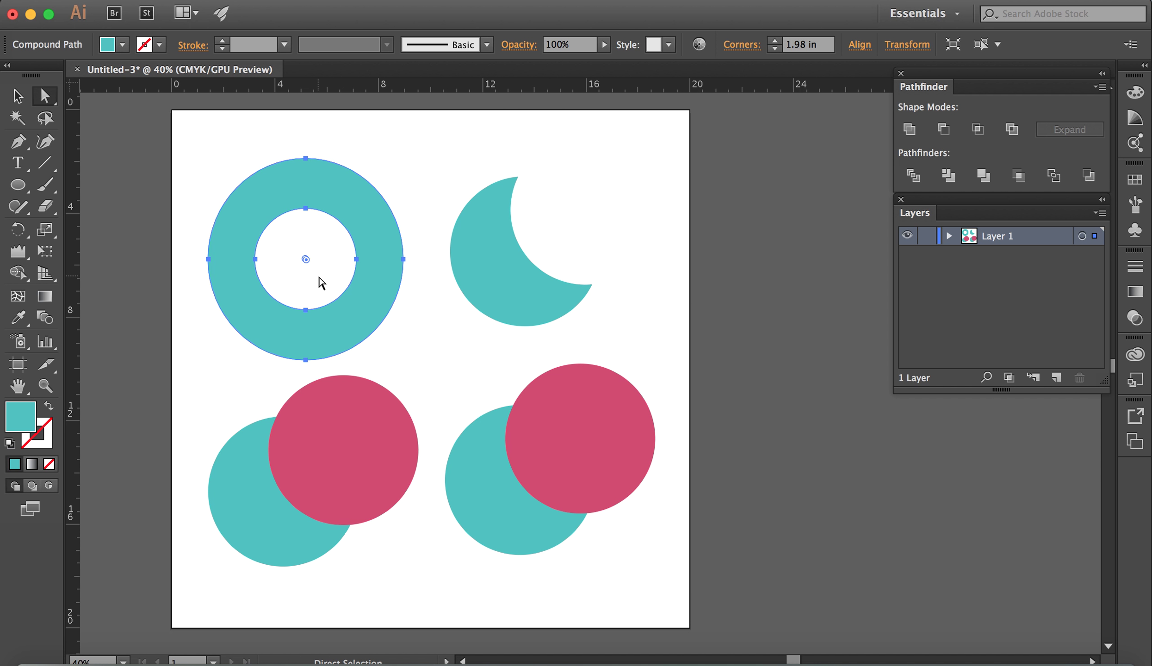
click(337, 311)
click(9, 443)
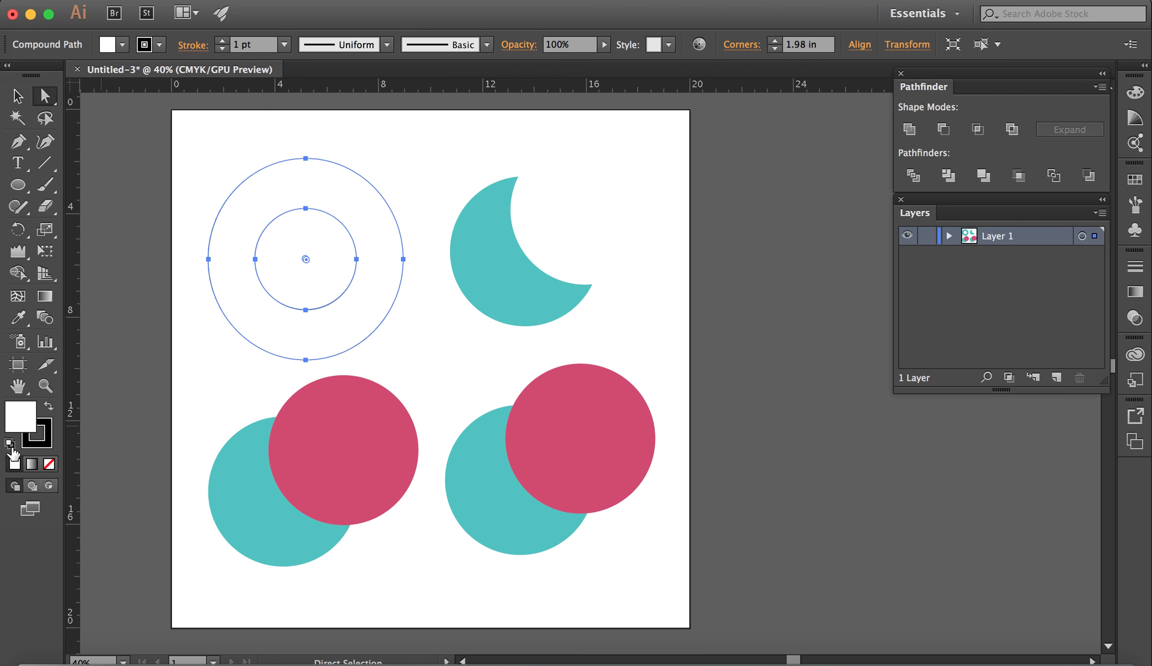
click(221, 42)
click(221, 42)
click(221, 41)
click(221, 42)
click(222, 41)
click(221, 41)
click(221, 41)
click(221, 42)
click(368, 147)
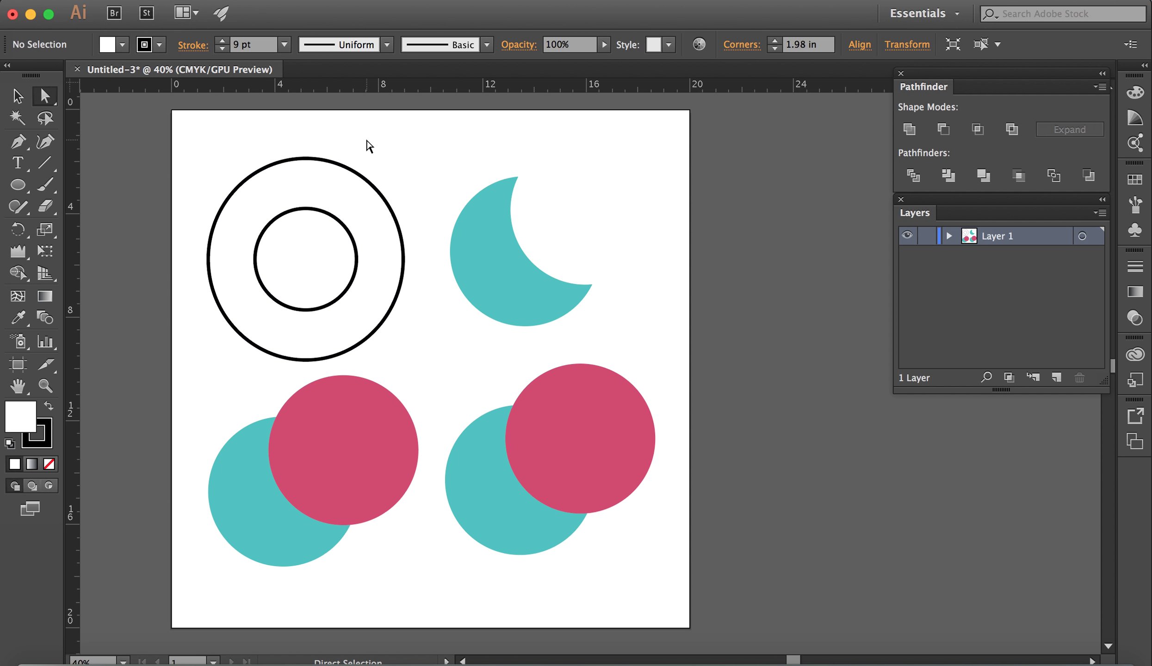
Step: Move the outlined ring slightly up and to the right on the artboard
key(v)
drag(404, 252, 419, 234)
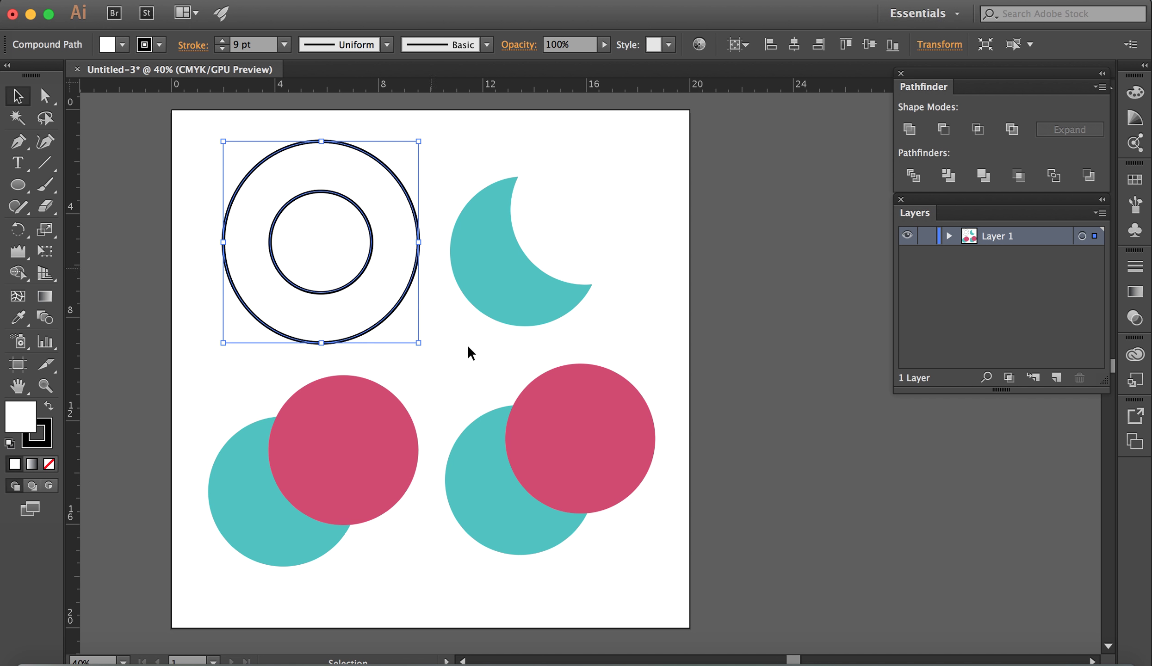
click(432, 358)
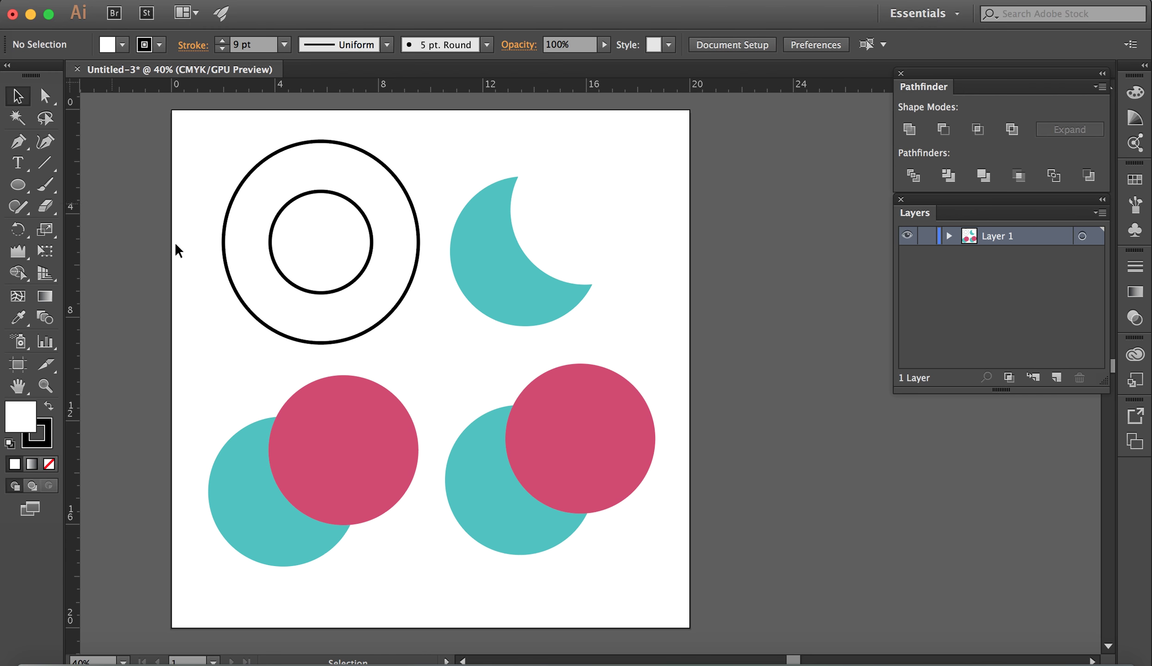
Step: Delete the outlined ring and the teal crescent from the artboard
click(383, 318)
key(Delete)
drag(436, 202, 525, 277)
key(Delete)
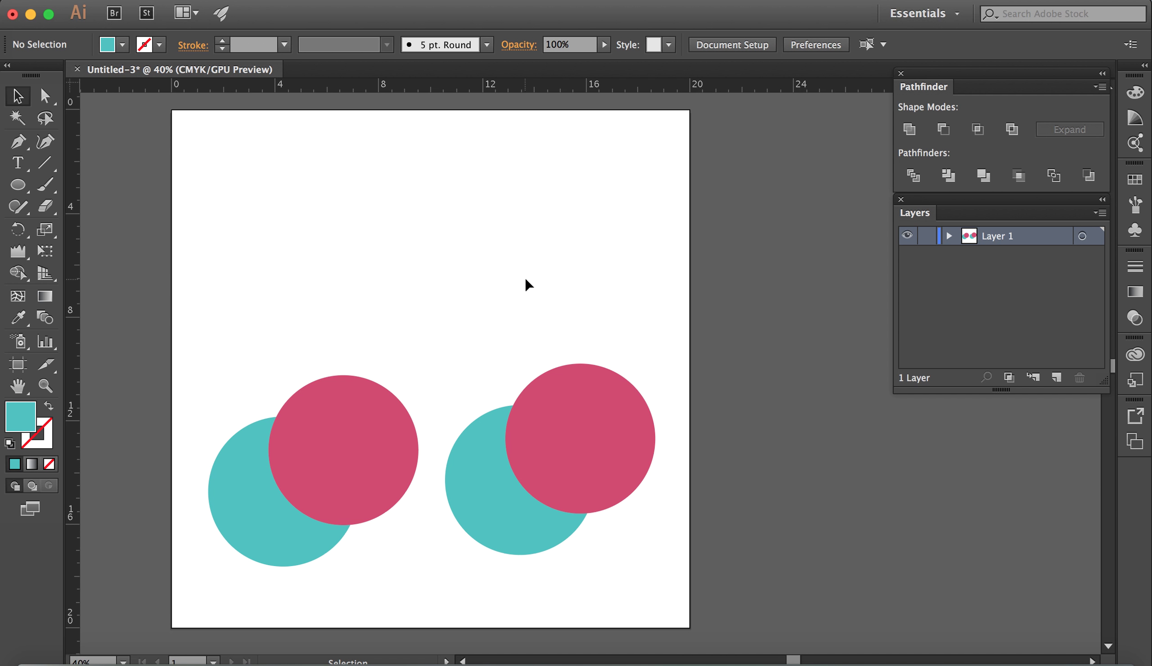
Step: Move the lower-left pair of circles to the artboard's upper middle and reduce it to its overlapping area with Intersect
drag(322, 458, 435, 272)
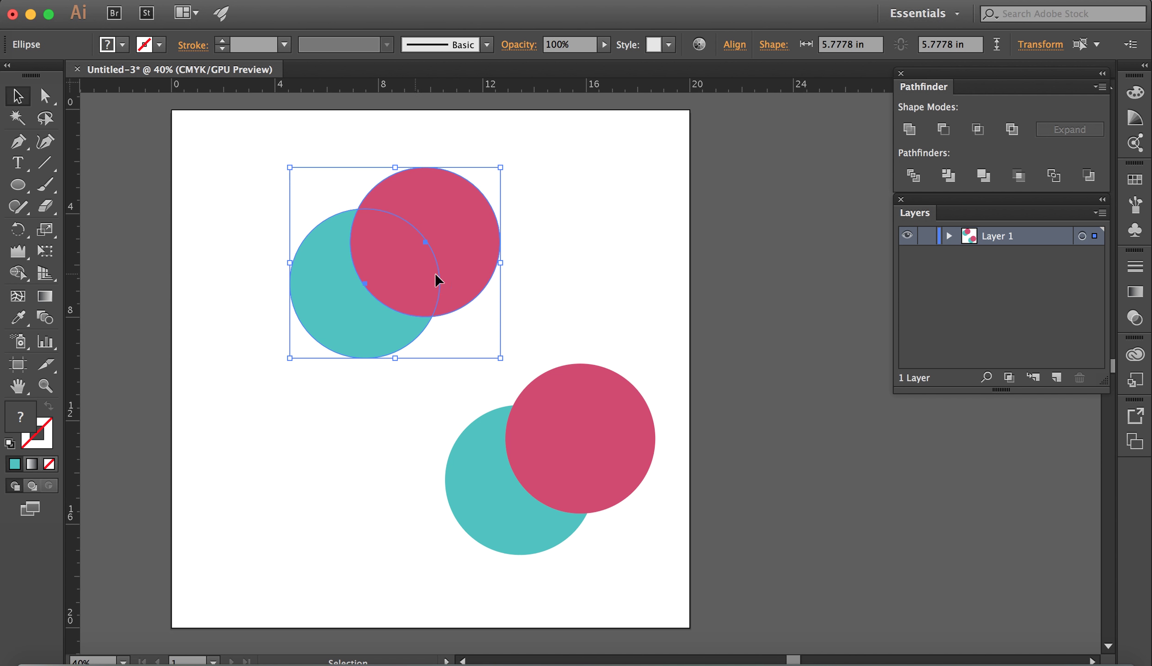
click(977, 131)
click(632, 201)
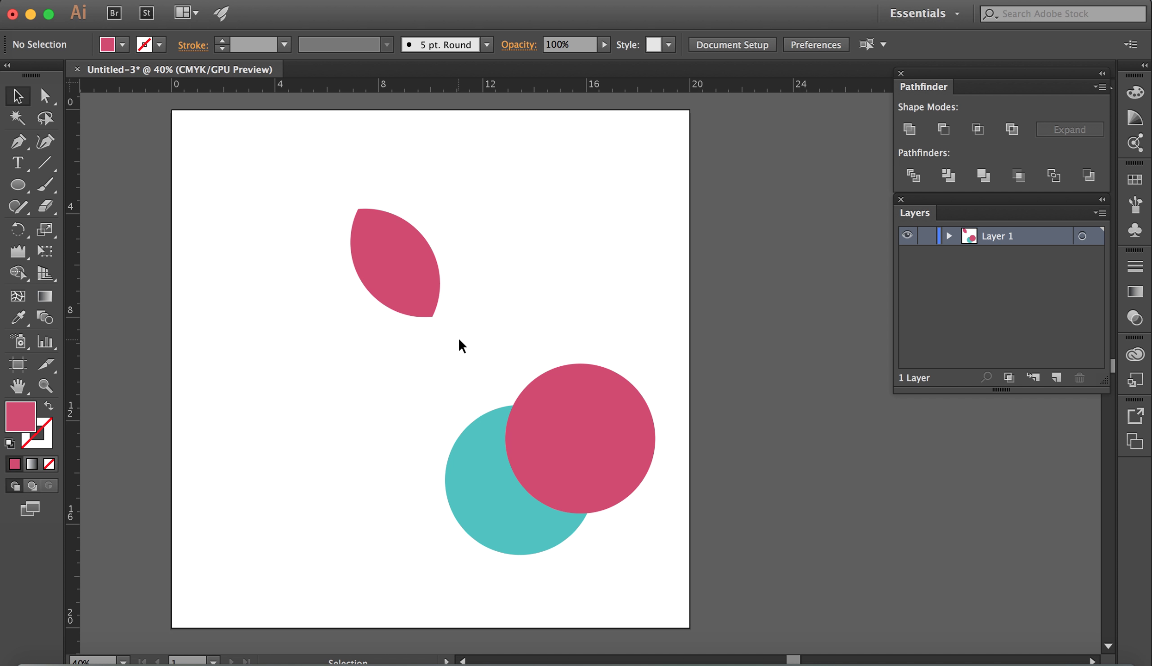
Step: Delete the pink leaf shape and move the remaining pair of circles to the artboard's upper middle
click(400, 264)
key(Delete)
drag(460, 321, 426, 297)
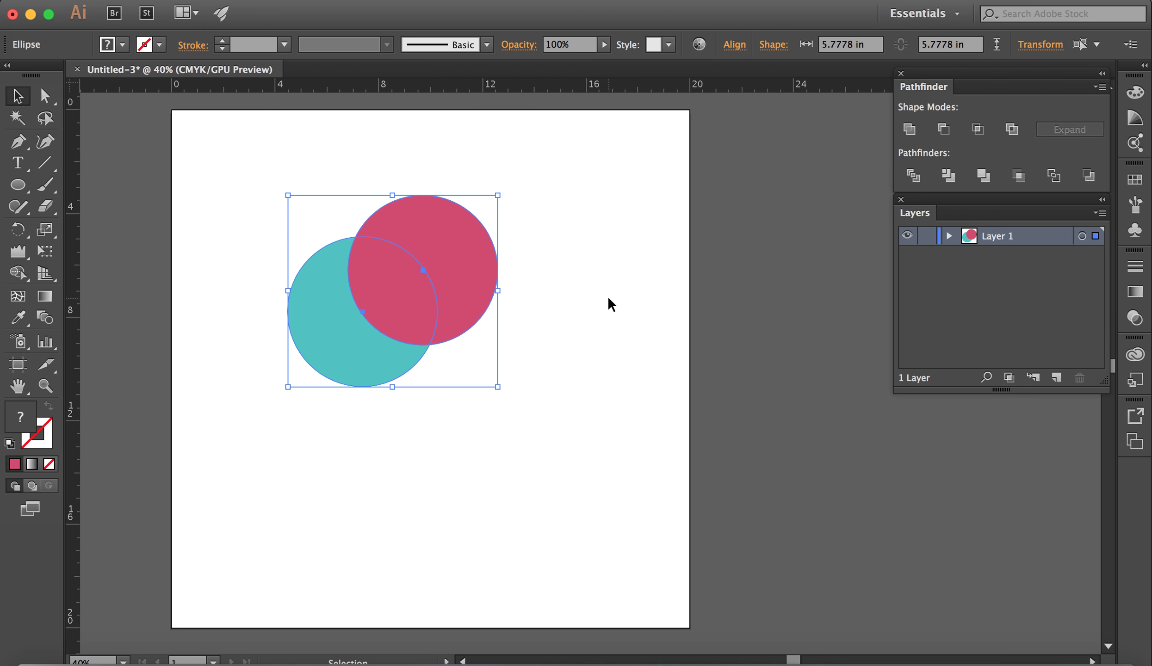
Step: Cut the overlap out of the circle pair with Exclude and delete the resulting shape
click(1013, 130)
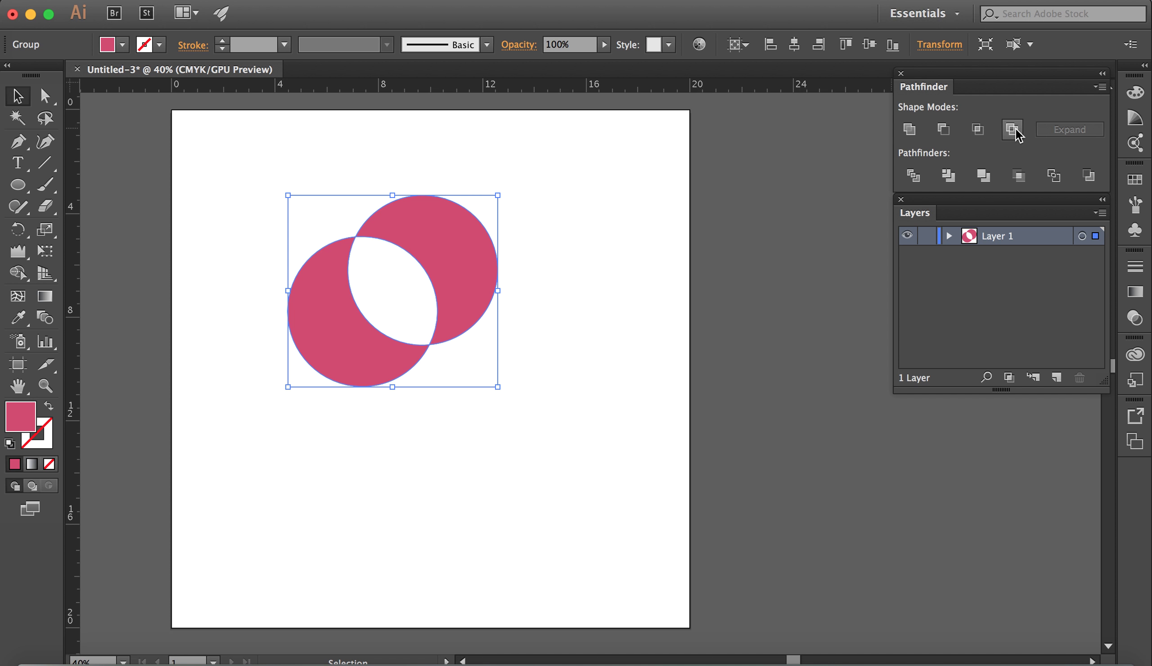
click(497, 519)
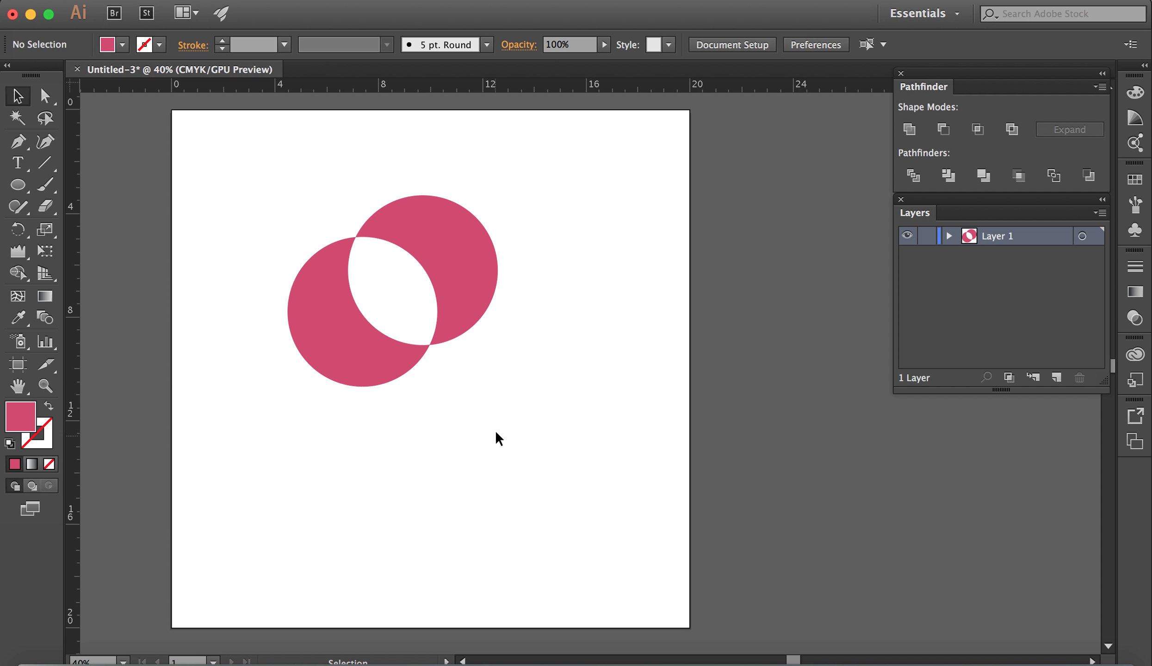
drag(324, 224, 394, 273)
key(Delete)
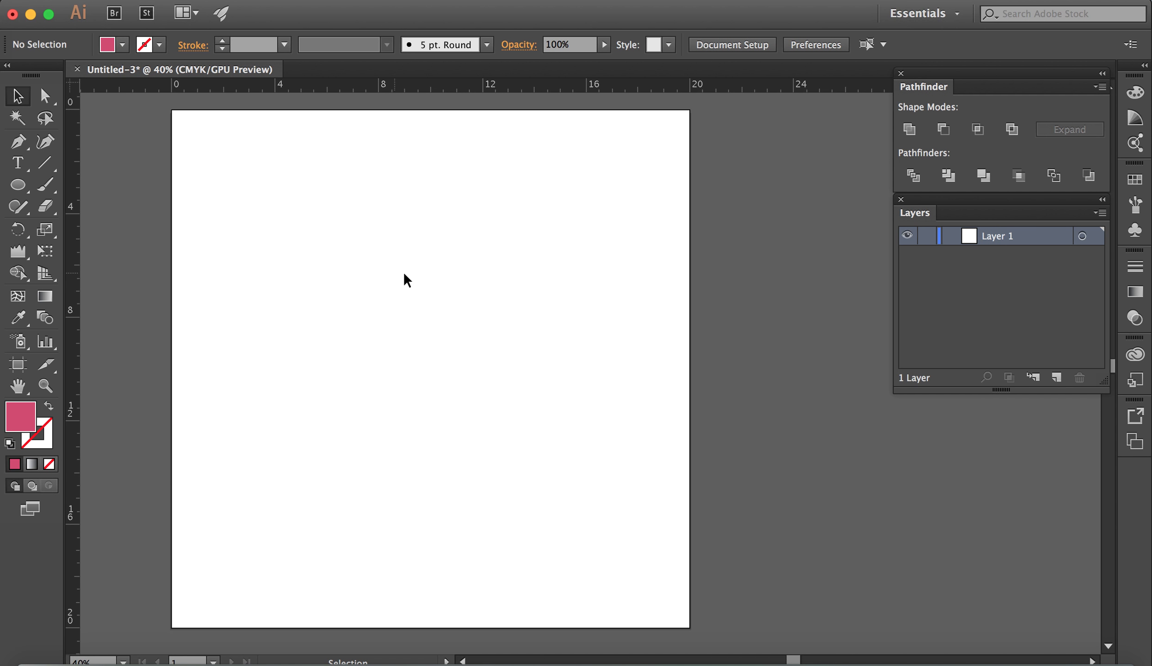
Step: Draw three mutually overlapping pink circles in the upper part of the artboard with the Ellipse tool
click(18, 184)
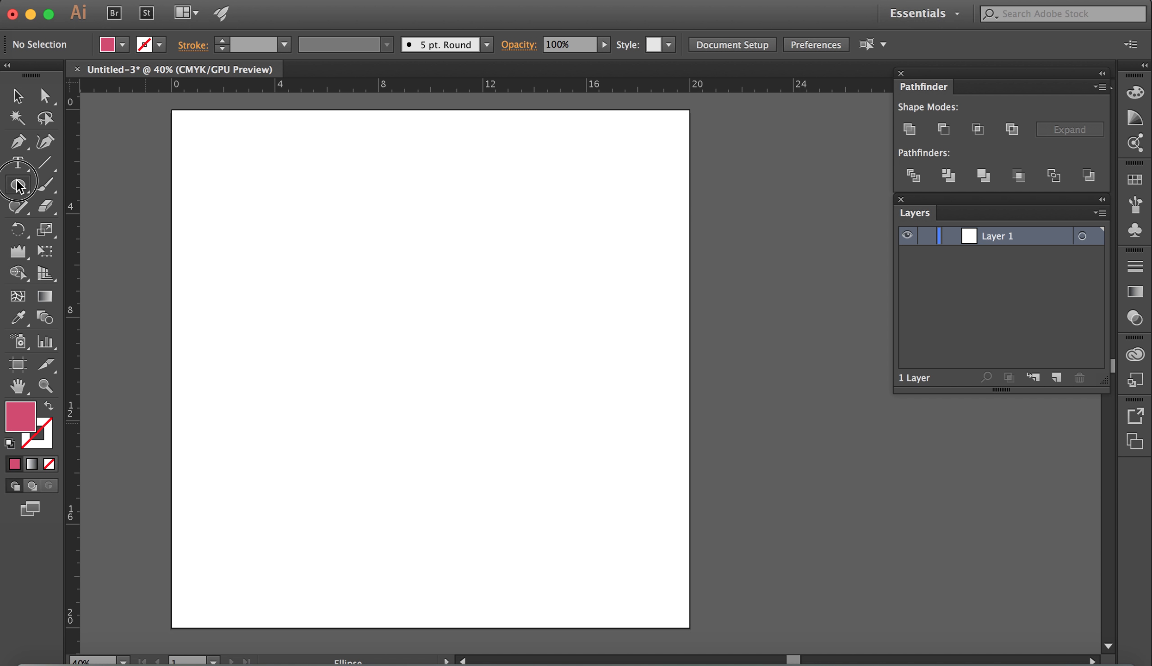
drag(240, 190, 390, 343)
drag(332, 282, 476, 426)
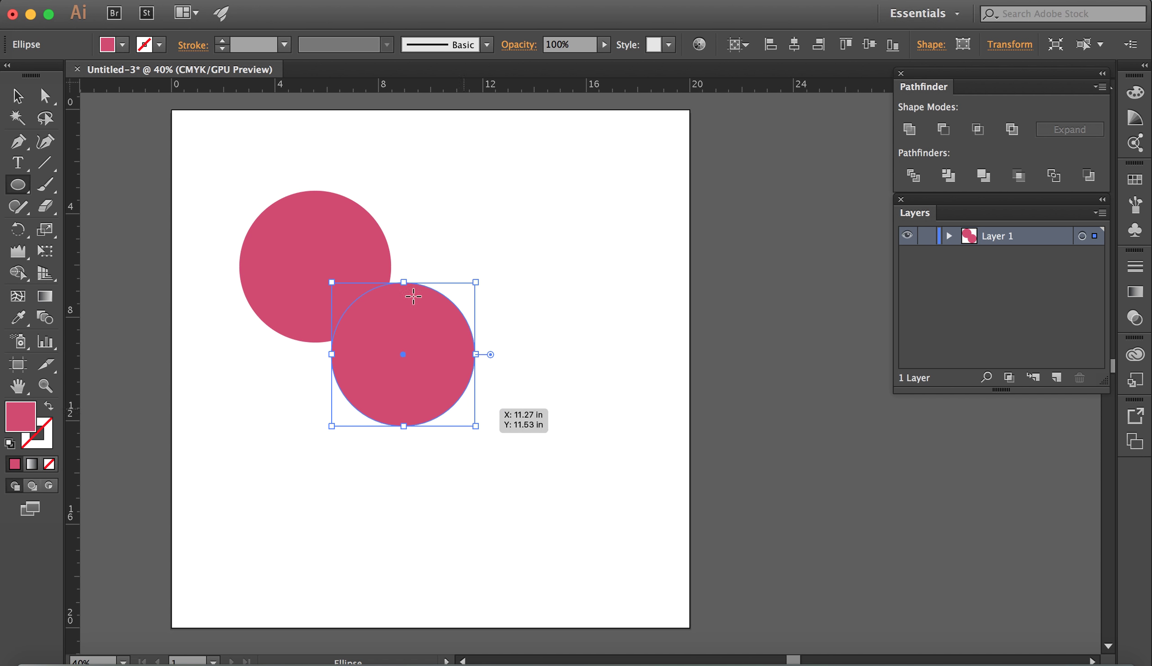
drag(339, 168, 503, 332)
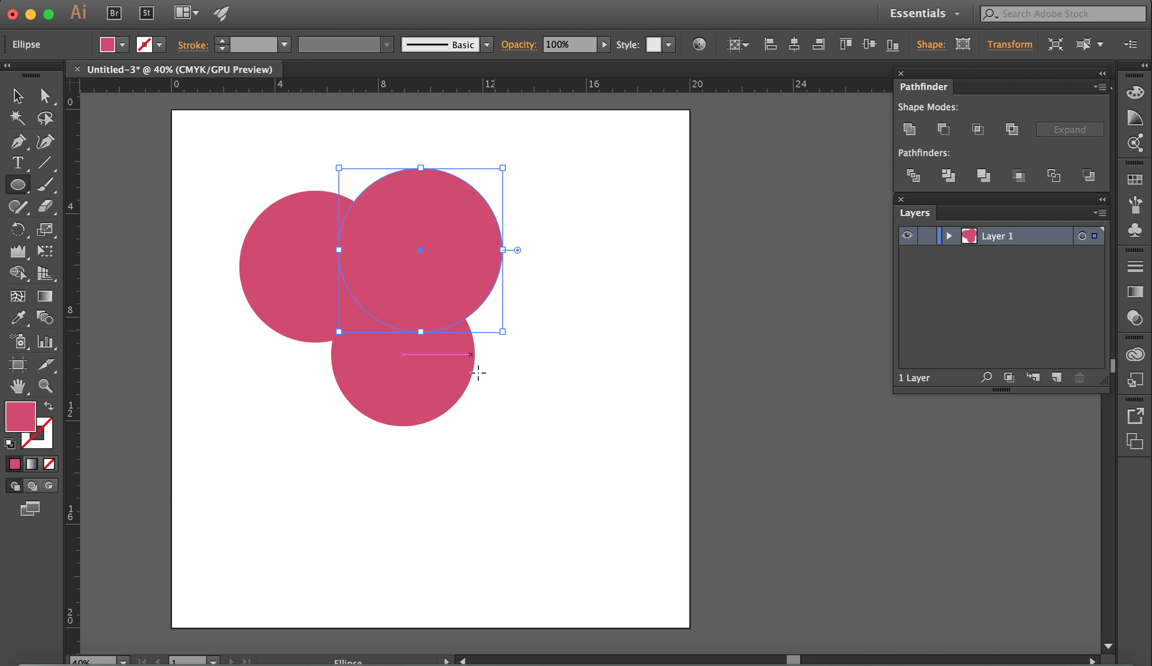
Step: Change the fill of the frontmost, upper-right circle to the muted maroon #9B4E68
double_click(20, 416)
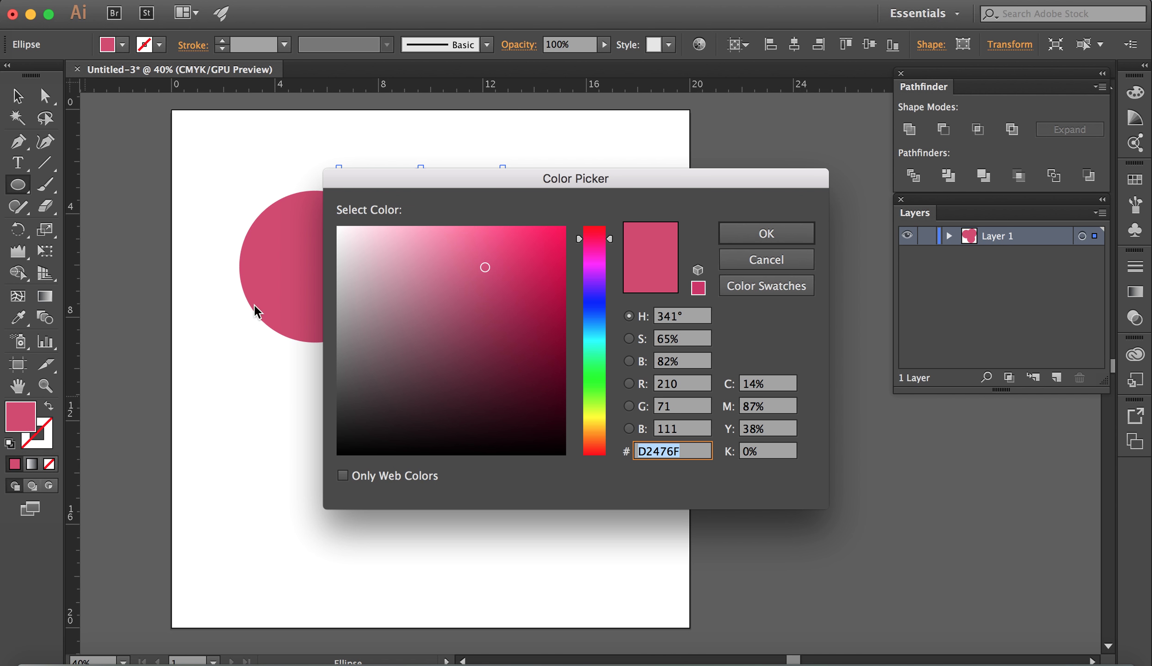
drag(485, 267, 451, 314)
key(Return)
key(v)
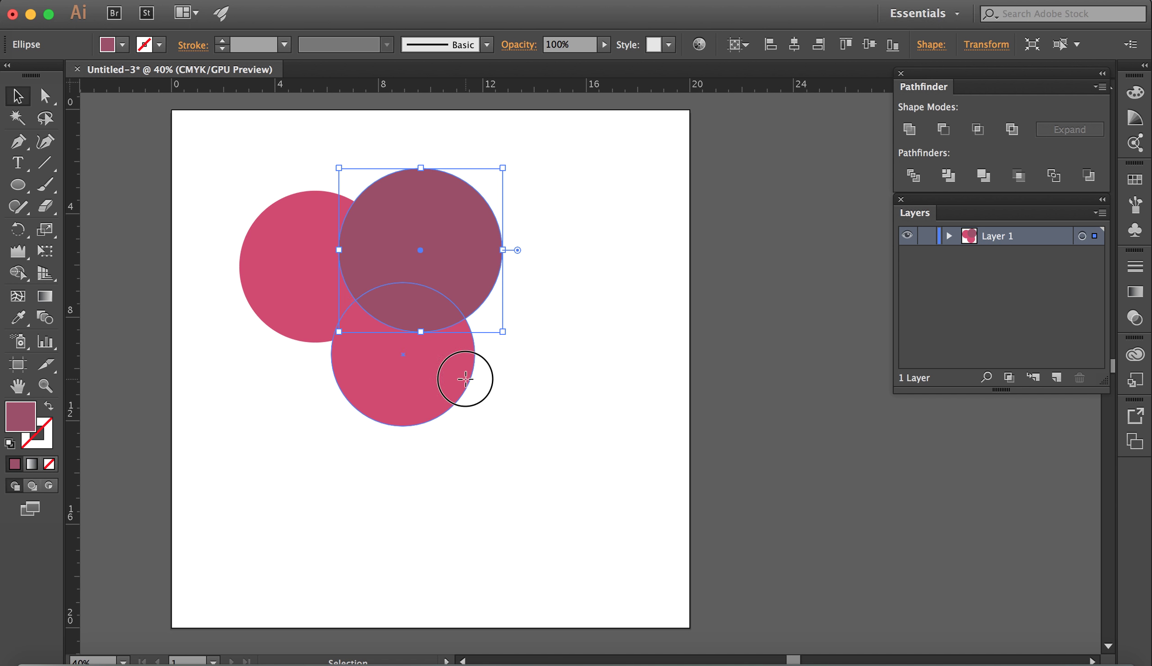
Step: Change the fill of the lowest circle to medium blue
click(466, 379)
double_click(20, 416)
click(592, 318)
click(766, 235)
click(539, 425)
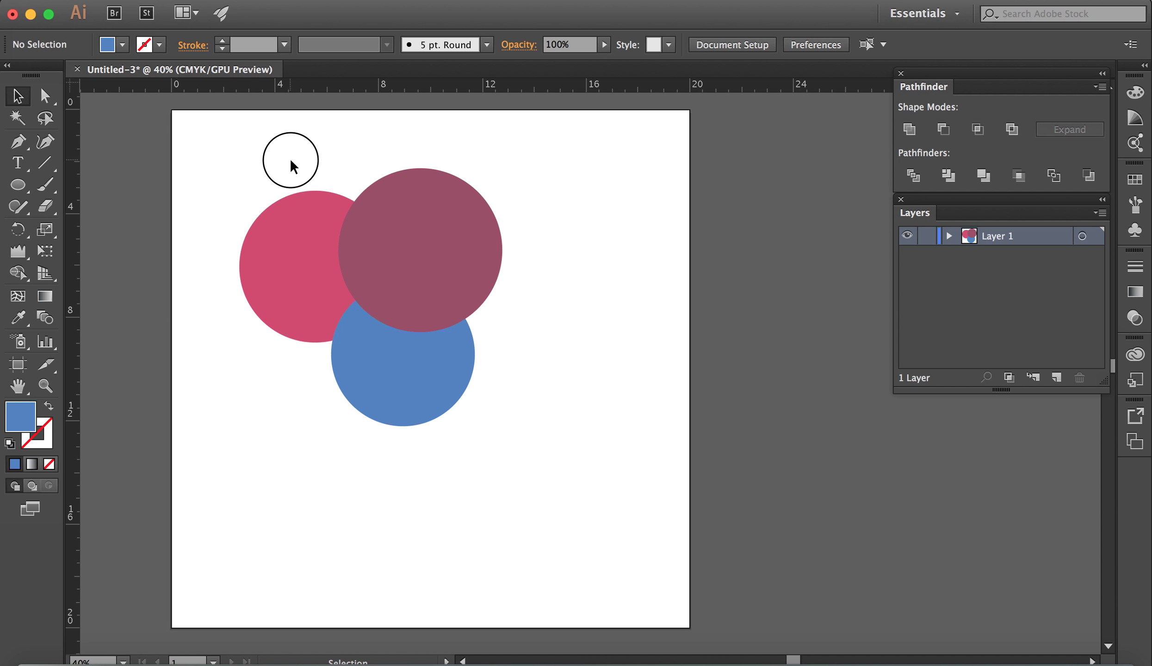
Step: Split all three circles at their overlaps with Divide and move the resulting group slightly right and down
drag(517, 401, 518, 403)
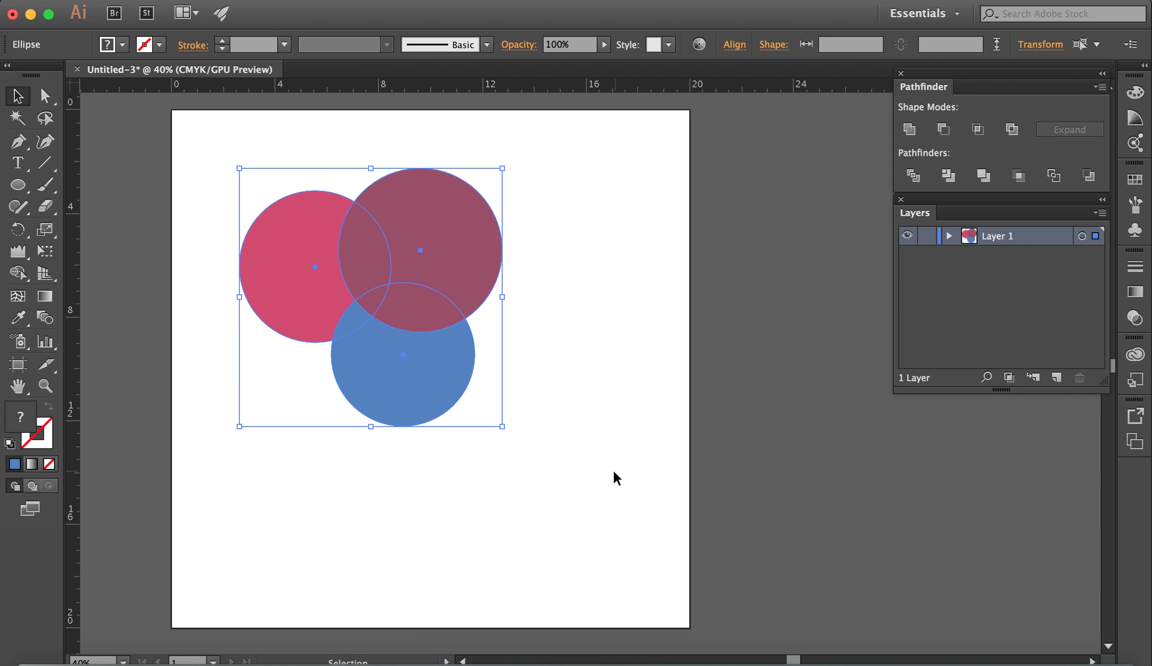
click(912, 177)
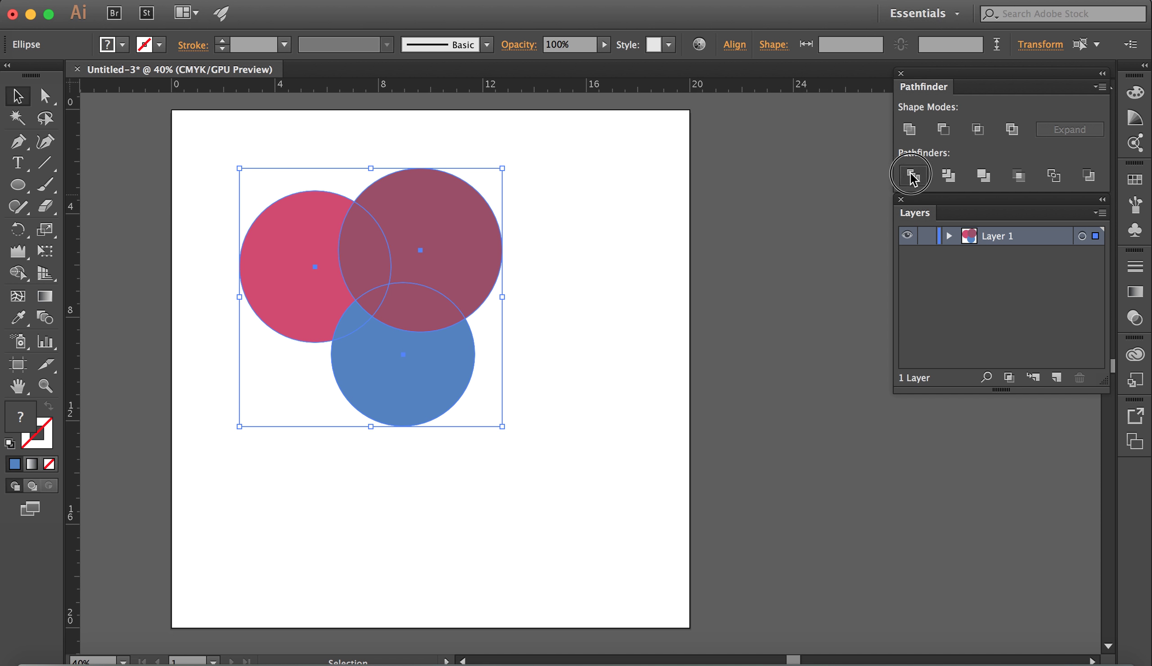
click(581, 342)
click(414, 313)
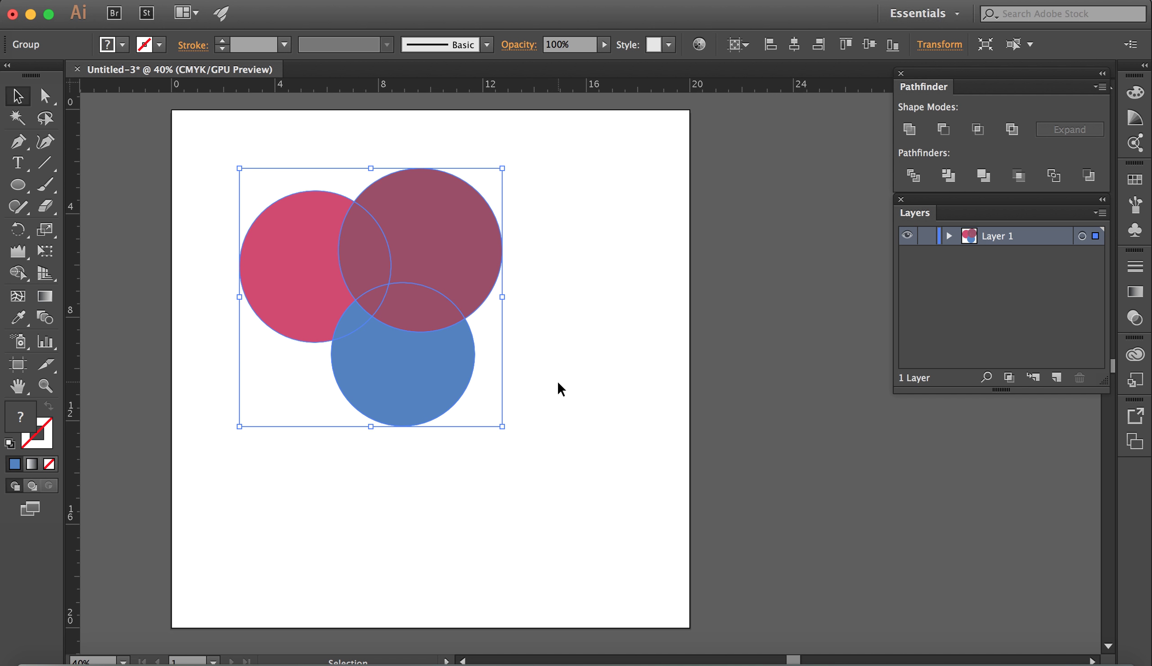
drag(440, 370, 479, 376)
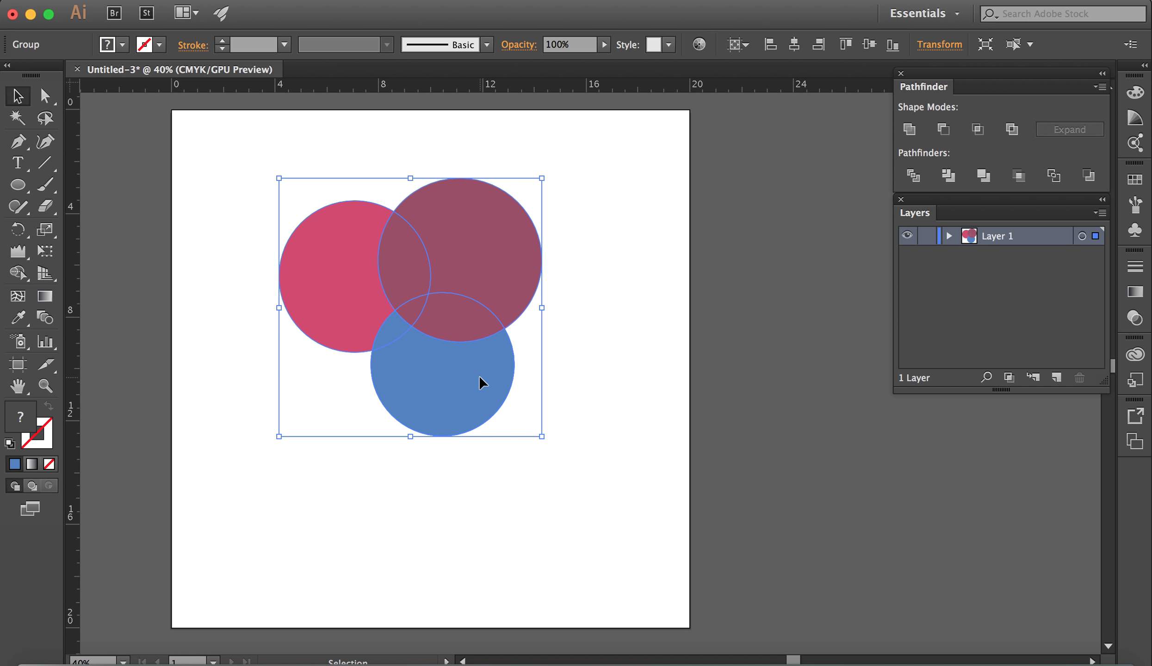
mouse_move(477, 392)
mouse_down()
mouse_move(523, 421)
mouse_move(471, 411)
mouse_up()
click(624, 418)
Step: Inspect the divided group's individual pieces one by one with the Direct Selection tool
key(a)
click(456, 424)
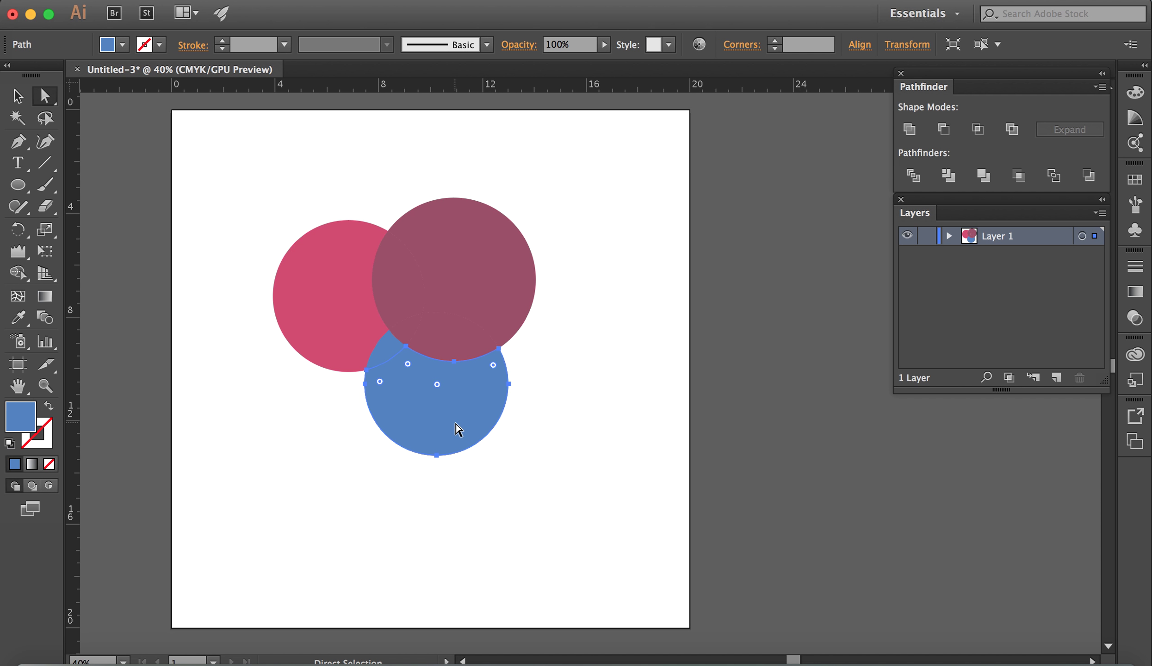
click(625, 392)
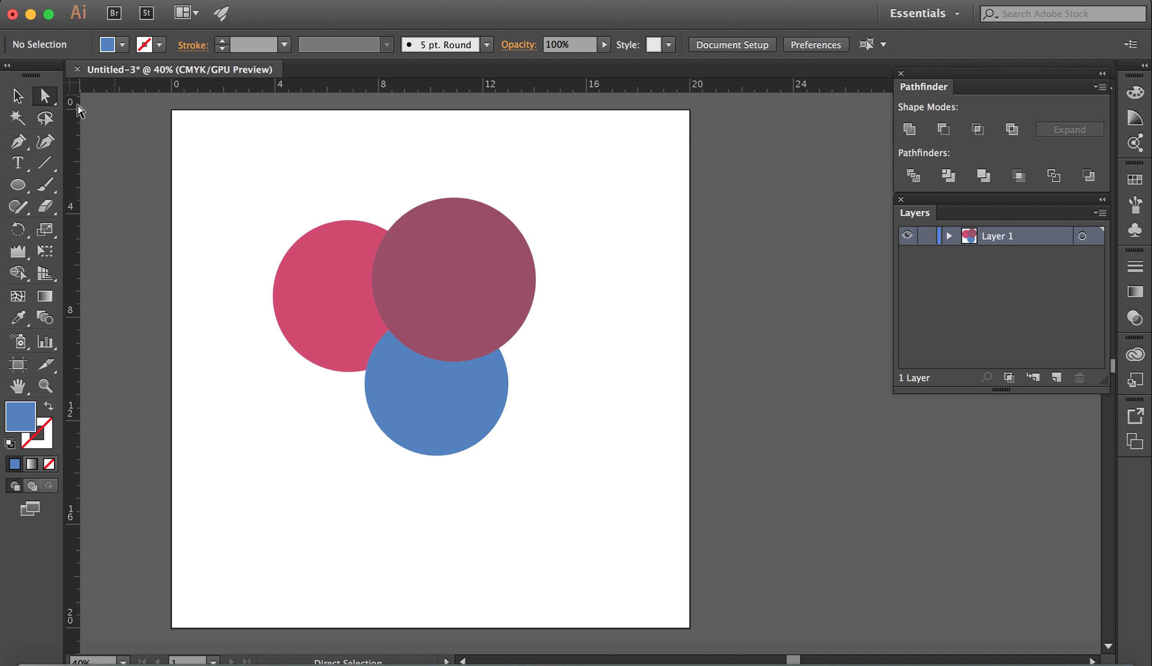
click(494, 265)
click(450, 342)
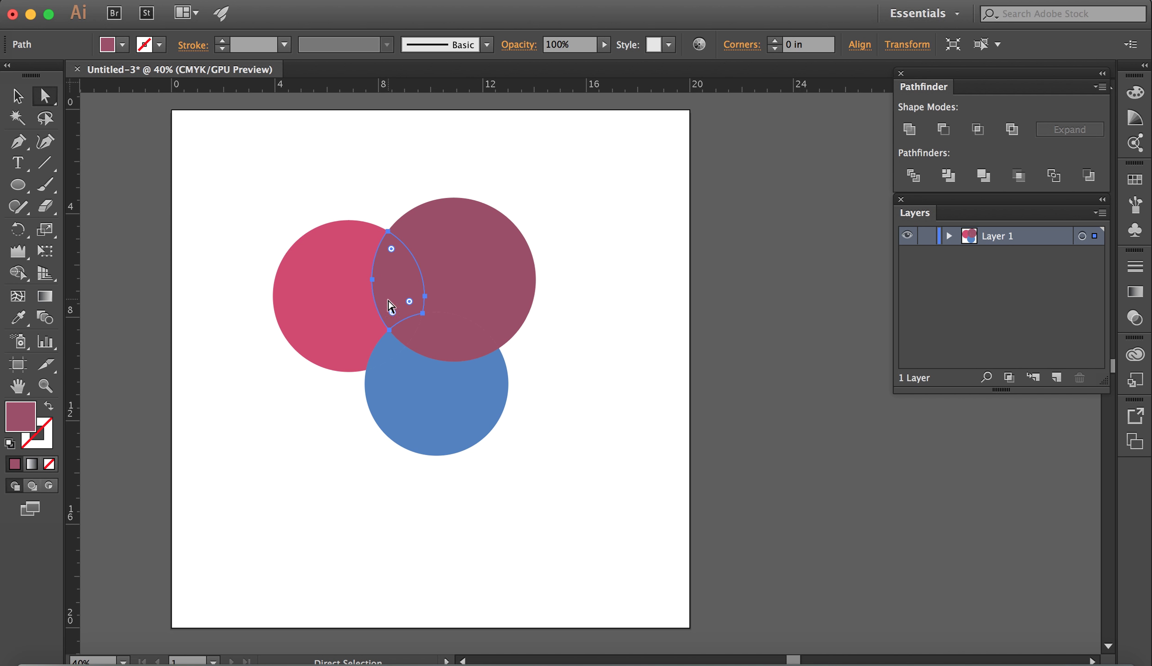
click(403, 329)
click(381, 352)
click(442, 415)
click(315, 296)
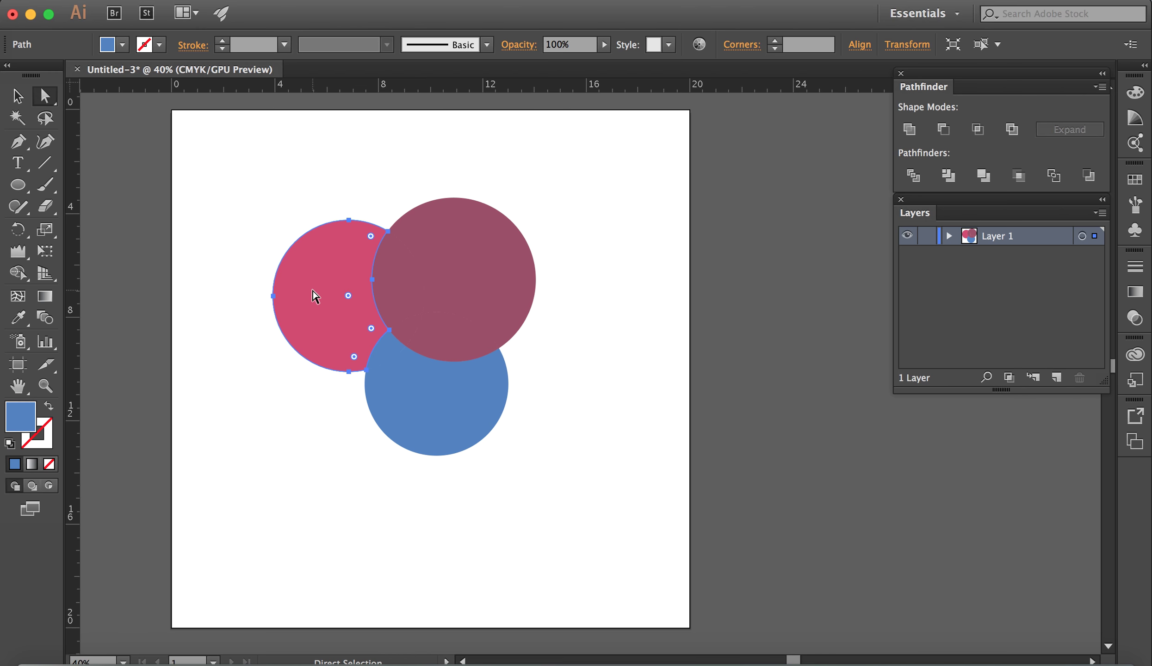
Step: Isolate the divided group and pull its pink piece to the left and its large blue piece downward
key(v)
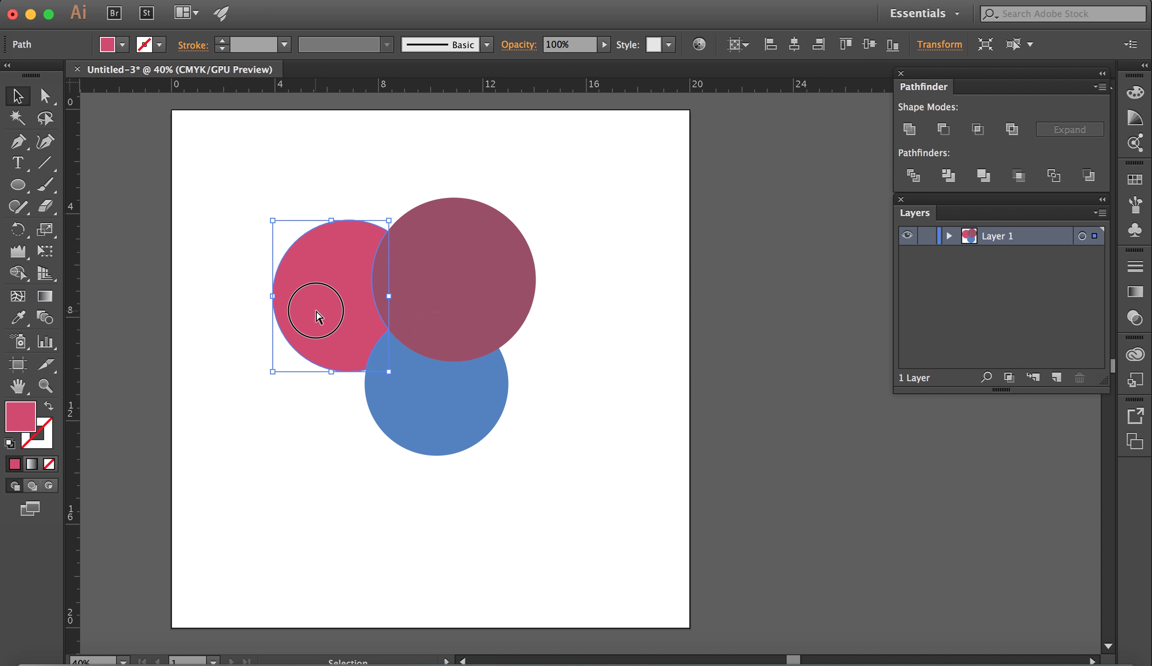
double_click(300, 311)
drag(299, 307, 285, 306)
click(535, 358)
key(a)
click(454, 424)
key(v)
drag(453, 421, 452, 443)
click(560, 415)
key(a)
click(373, 356)
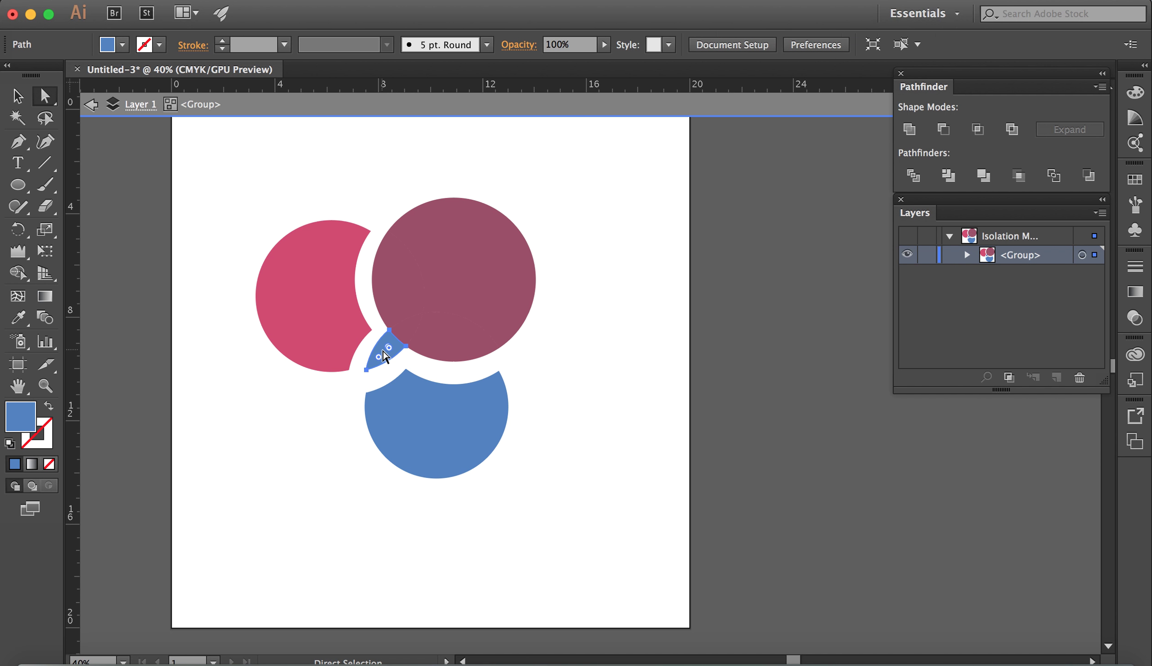
Step: Undo the moves of the pink and blue pieces inside the isolated group
key(ctrl+z)
key(ctrl+z)
key(ctrl+z)
key(ctrl+z)
key(ctrl+z)
key(ctrl+z)
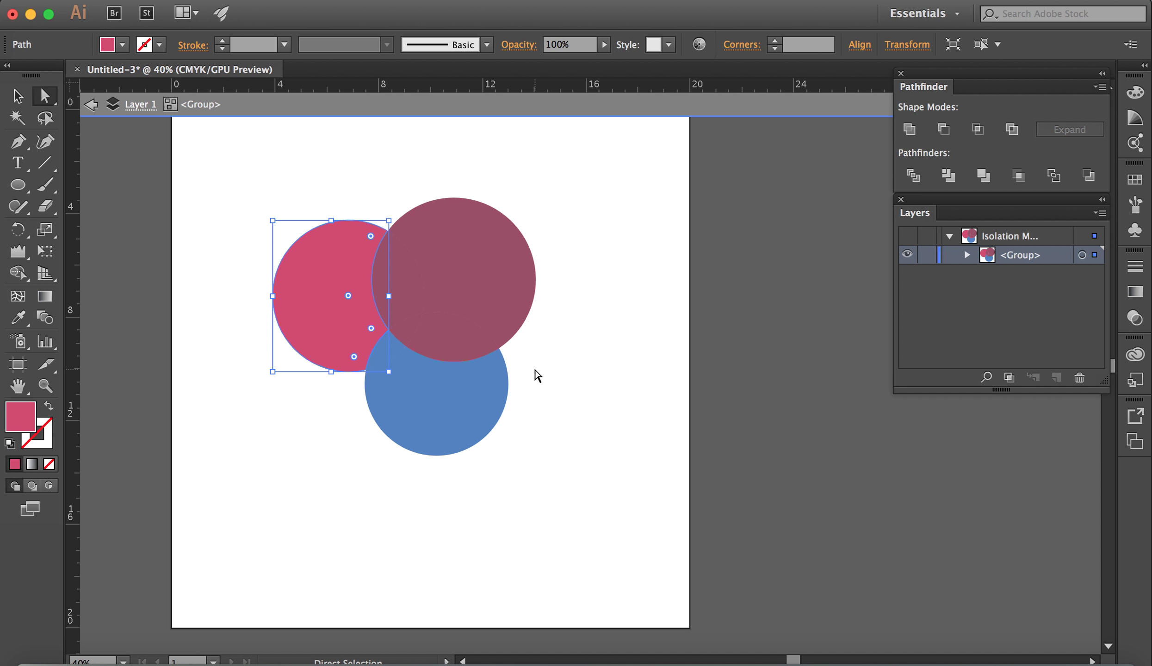
Step: Select all the divided circle pieces and ungroup them
key(v)
click(537, 375)
drag(322, 182, 468, 329)
drag(293, 170, 485, 391)
click(245, 1)
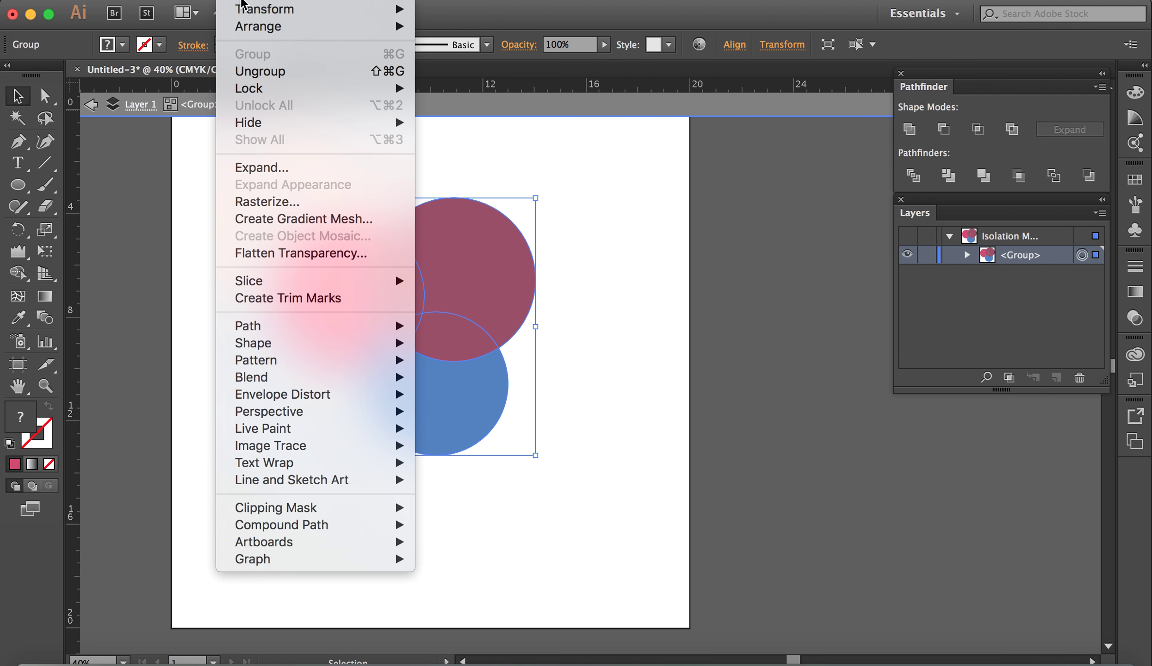
mouse_move(291, 348)
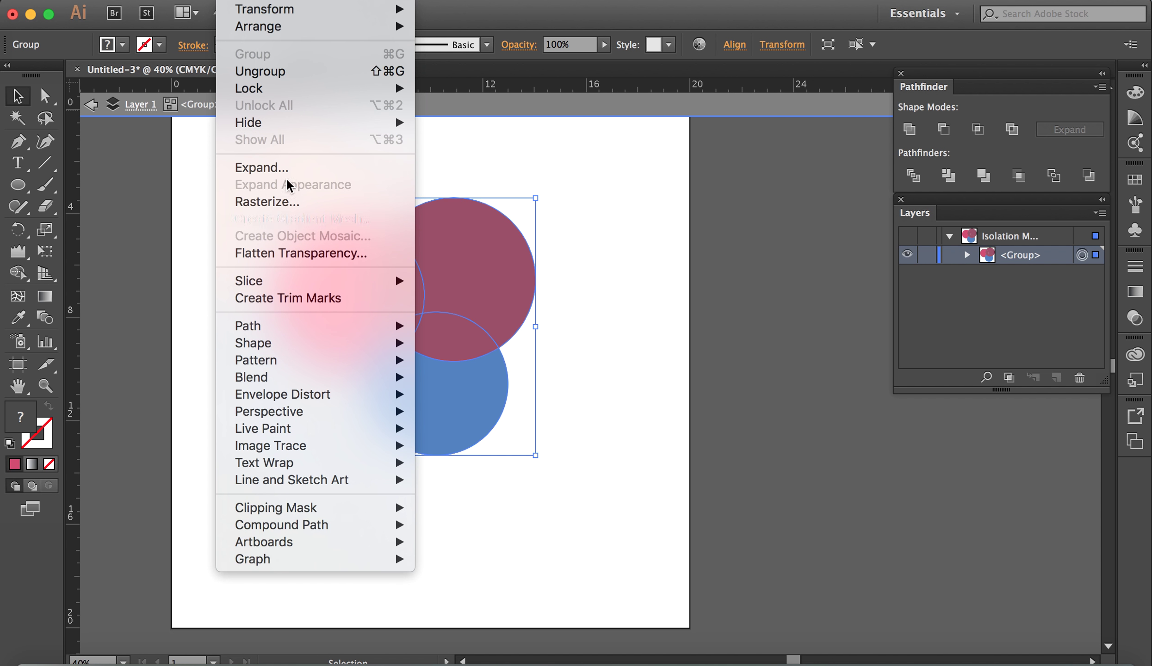
click(297, 80)
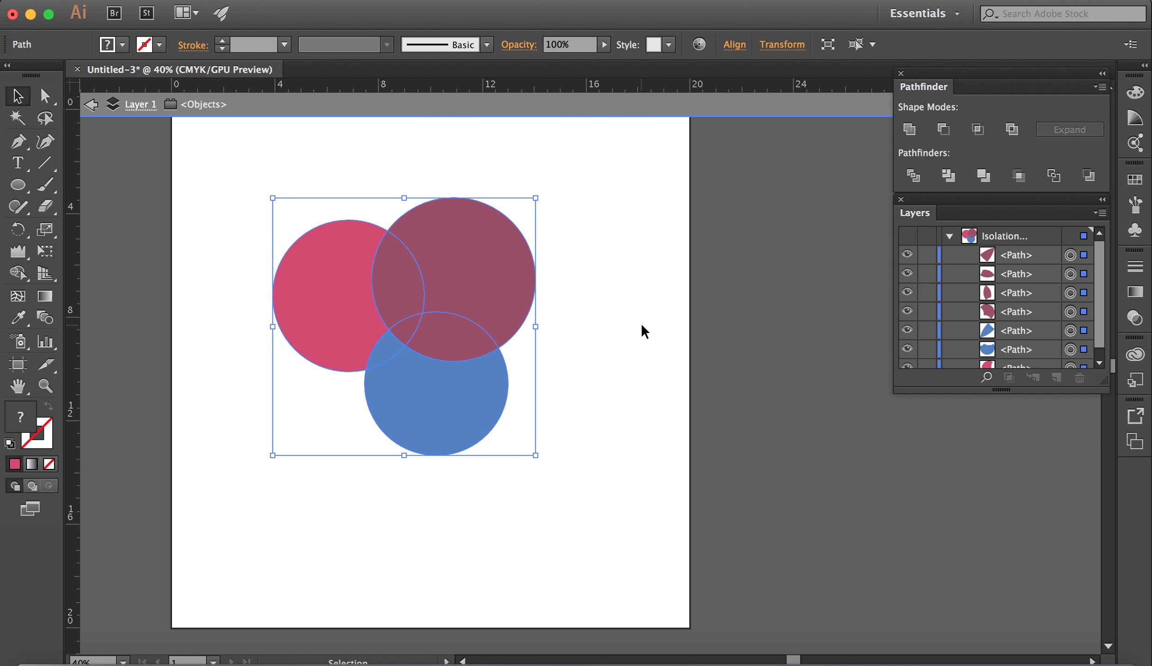
click(629, 342)
Step: Separate the three outer pieces, moving the maroon one up and right, the blue one down and the pink one left
drag(493, 294, 525, 276)
click(607, 368)
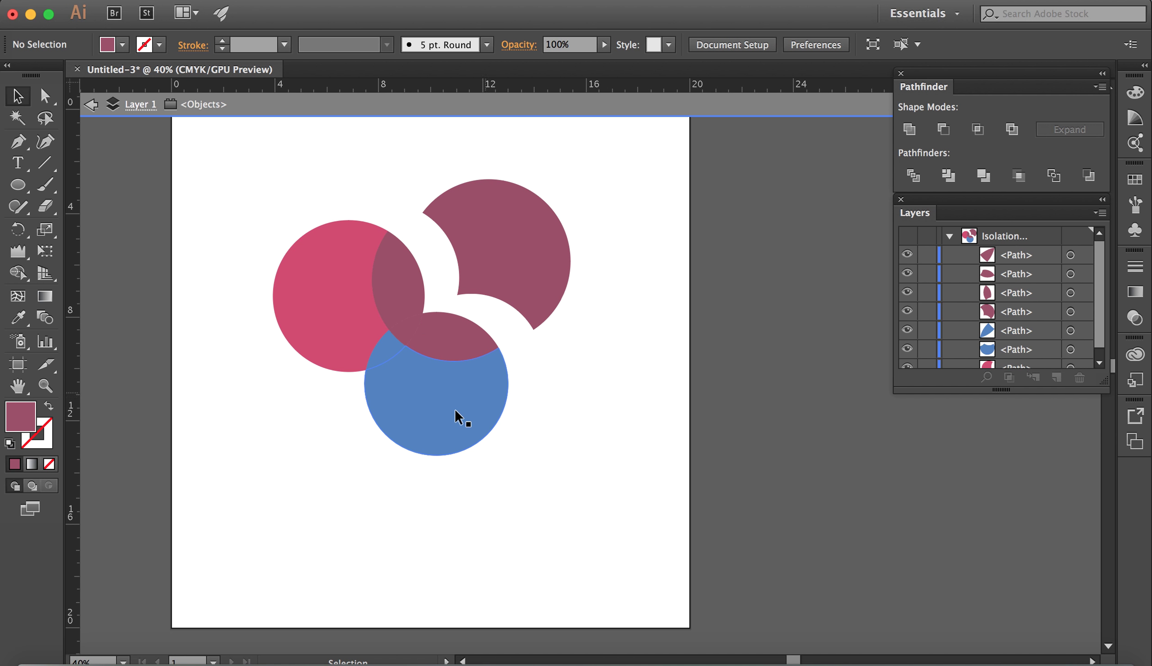
drag(447, 421, 446, 445)
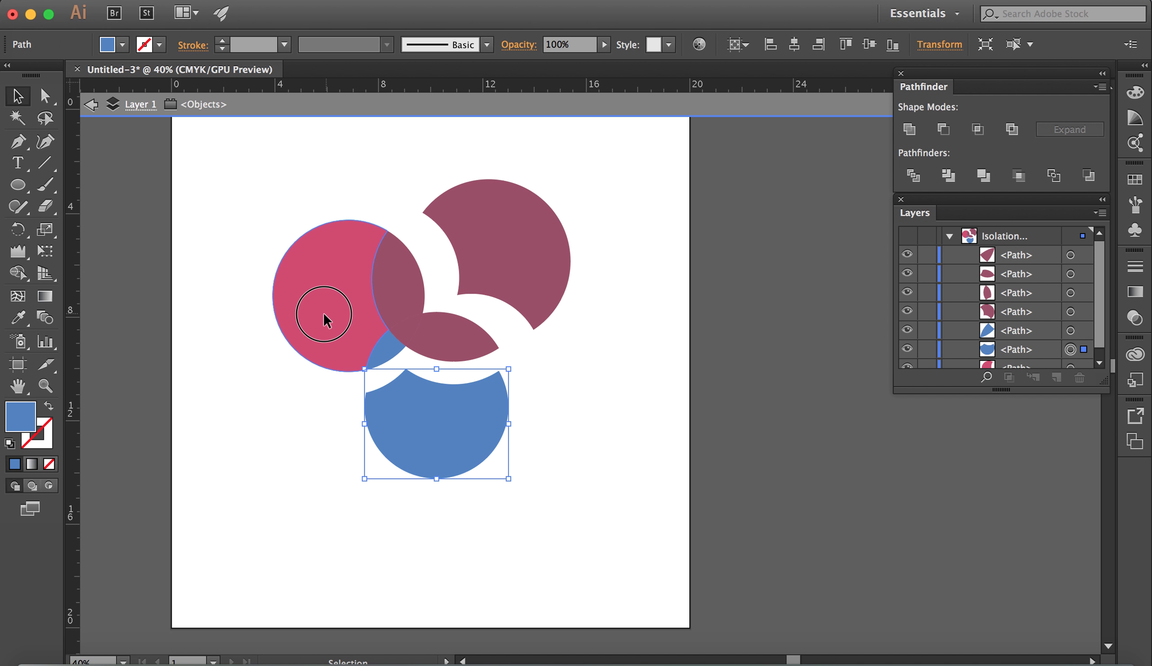
drag(325, 312, 302, 312)
Step: Fill the leaf-shaped piece between the pink and maroon circles with light pink, RGB 219, 145, 173
click(409, 288)
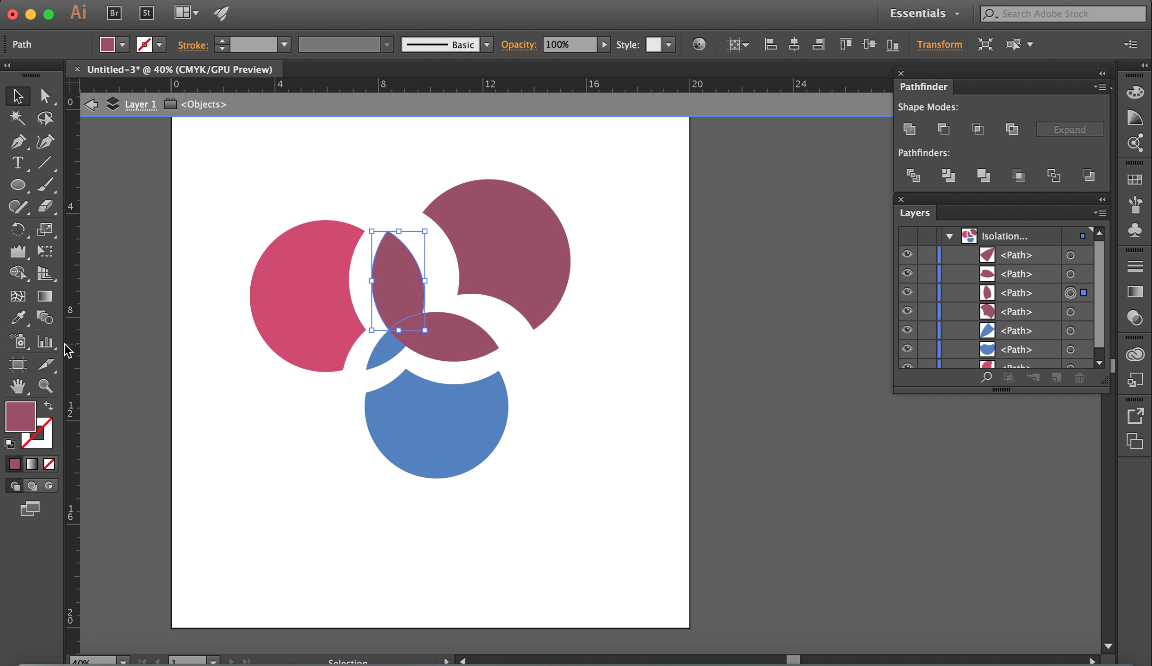
click(21, 414)
double_click(20, 414)
click(415, 258)
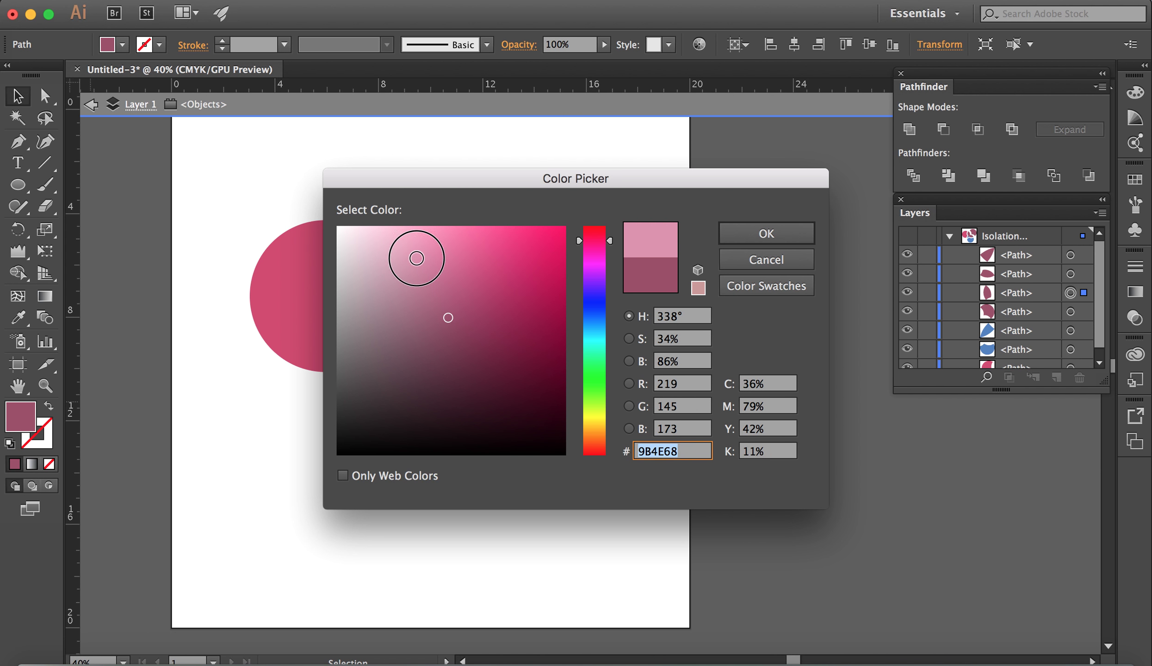
click(805, 232)
click(632, 348)
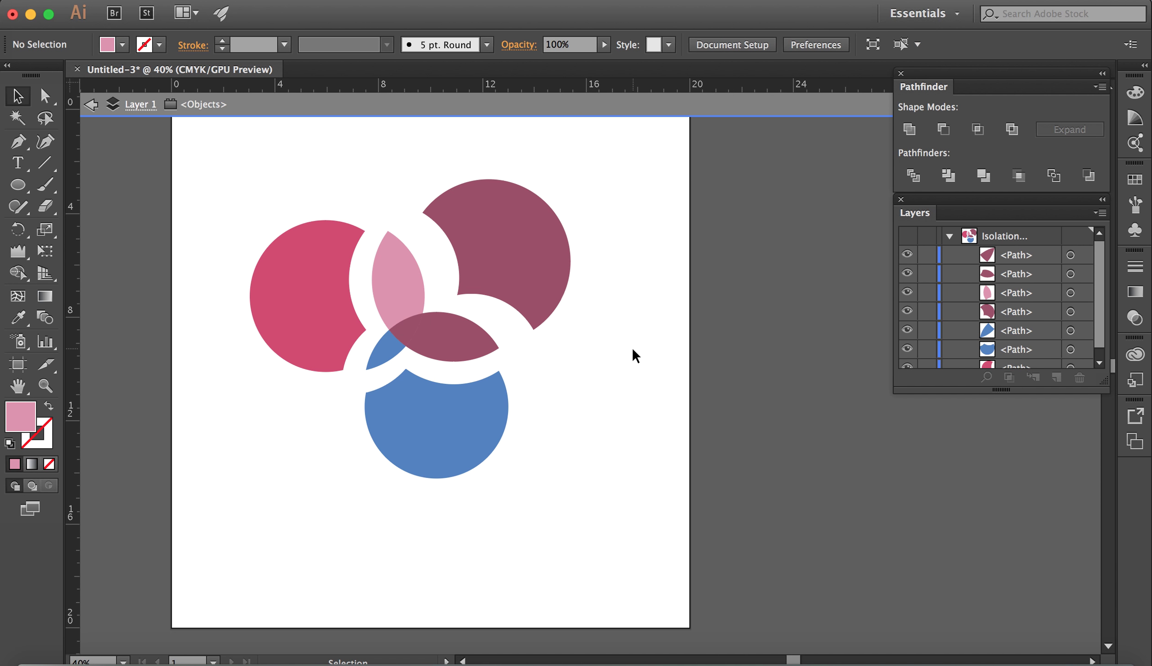
Step: Fill the small central piece where all three circles overlapped with green #4F9956
click(405, 327)
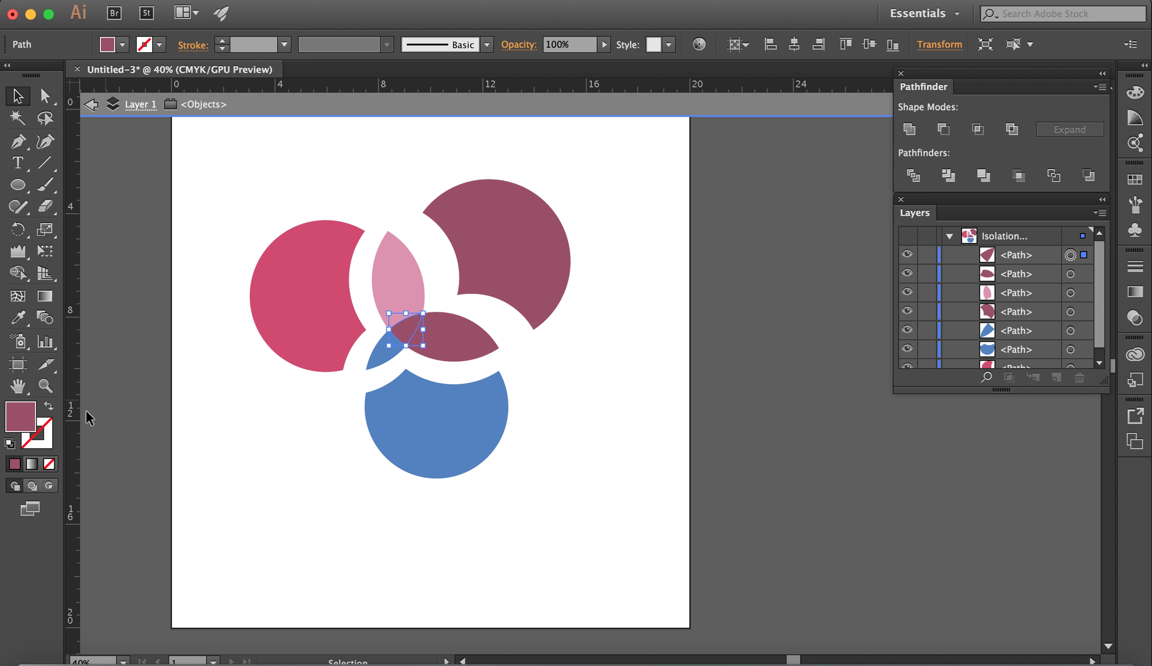
double_click(21, 414)
click(596, 374)
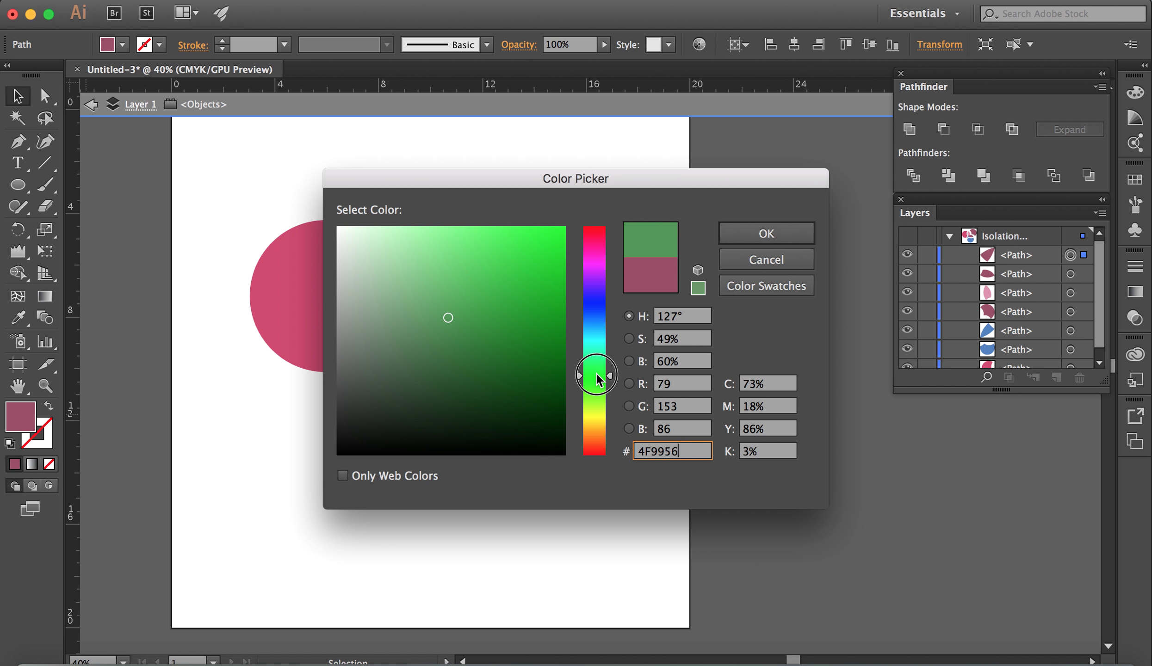
click(765, 235)
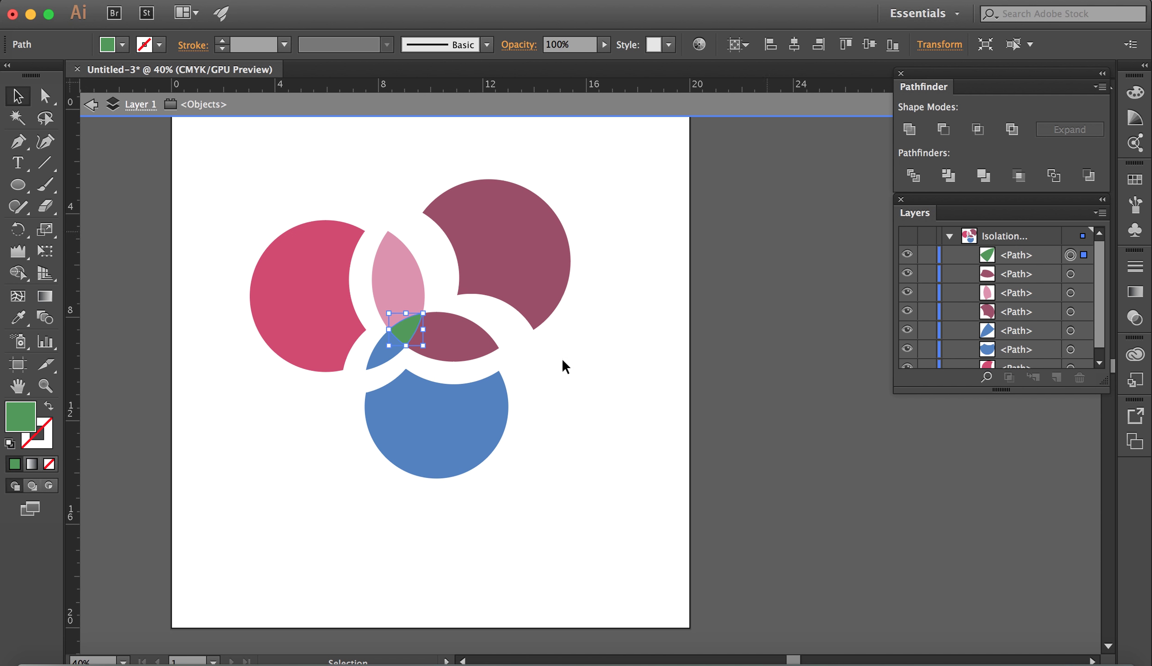
click(575, 401)
click(450, 342)
click(553, 392)
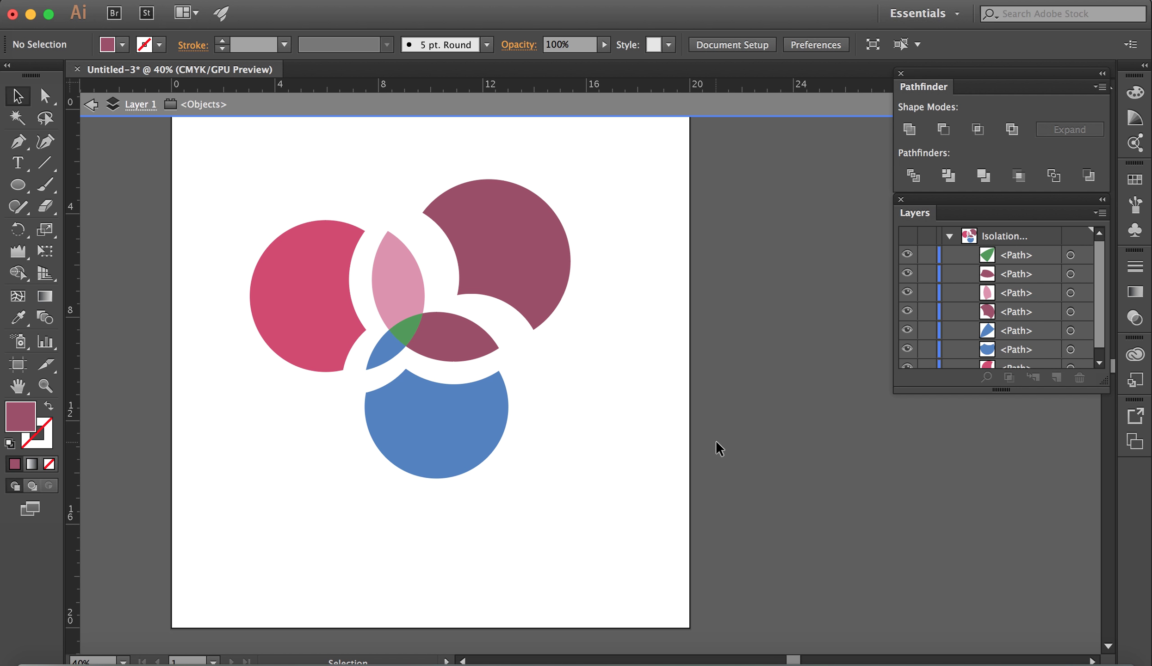
Step: Delete all the circle pieces and leave isolation mode
drag(298, 198, 584, 451)
key(Delete)
double_click(571, 435)
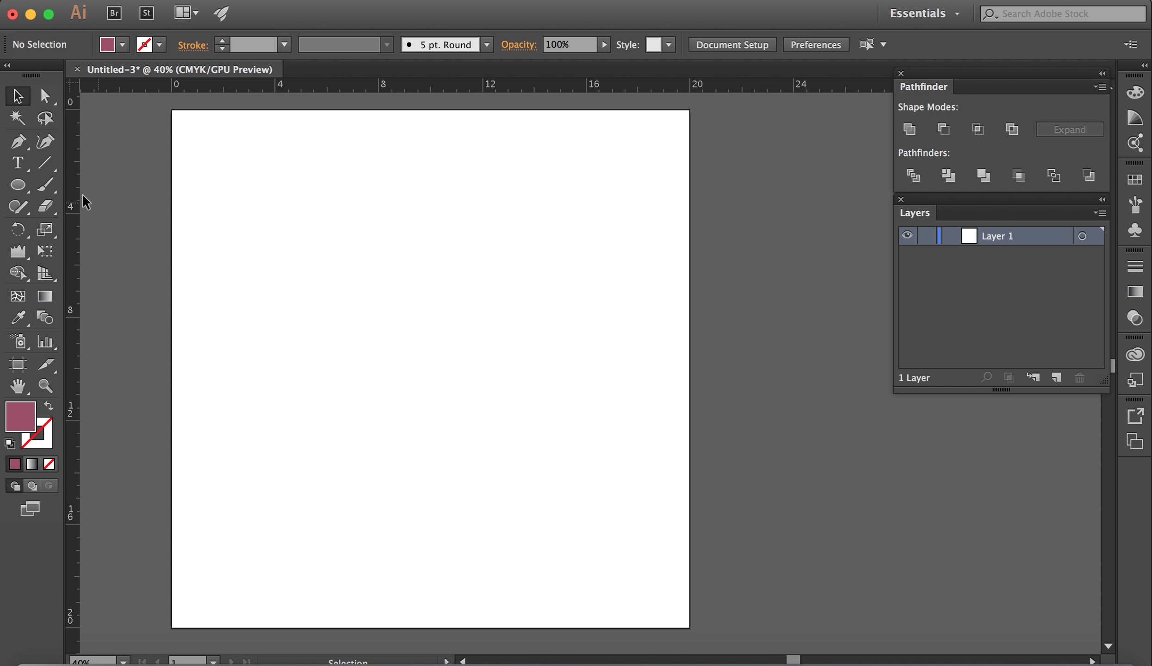
Step: Draw a tall maroon ellipse in the middle of the artboard
click(17, 189)
drag(363, 209, 556, 440)
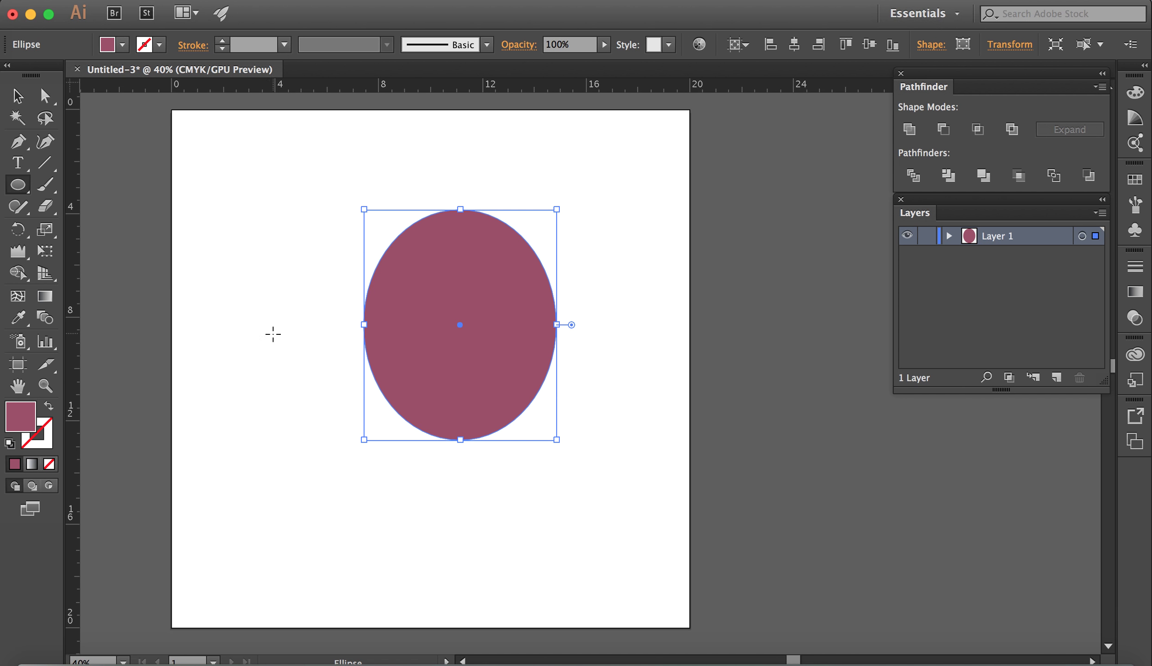
Step: Draw a narrow vertical rectangle centred below the maroon ellipse, overlapping its lower edge
click(16, 192)
click(93, 185)
drag(429, 402, 488, 549)
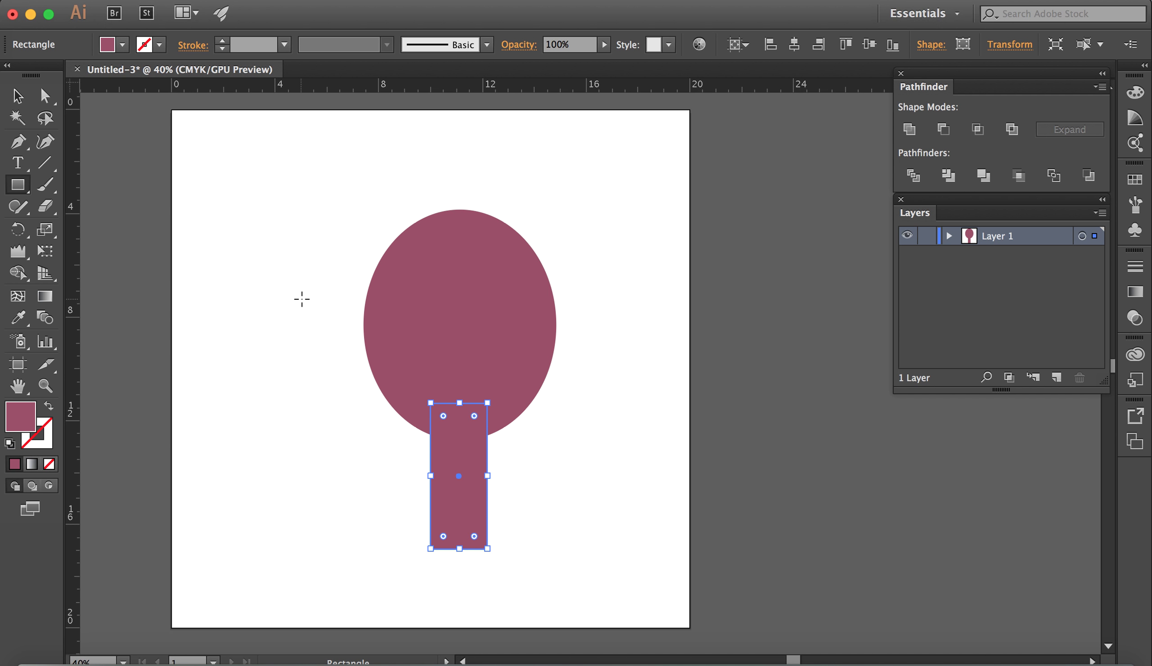
Step: Draw a wide, flat ellipse across the upper part of the tall ellipse and fill it with blue
drag(17, 184, 89, 234)
drag(337, 240, 605, 282)
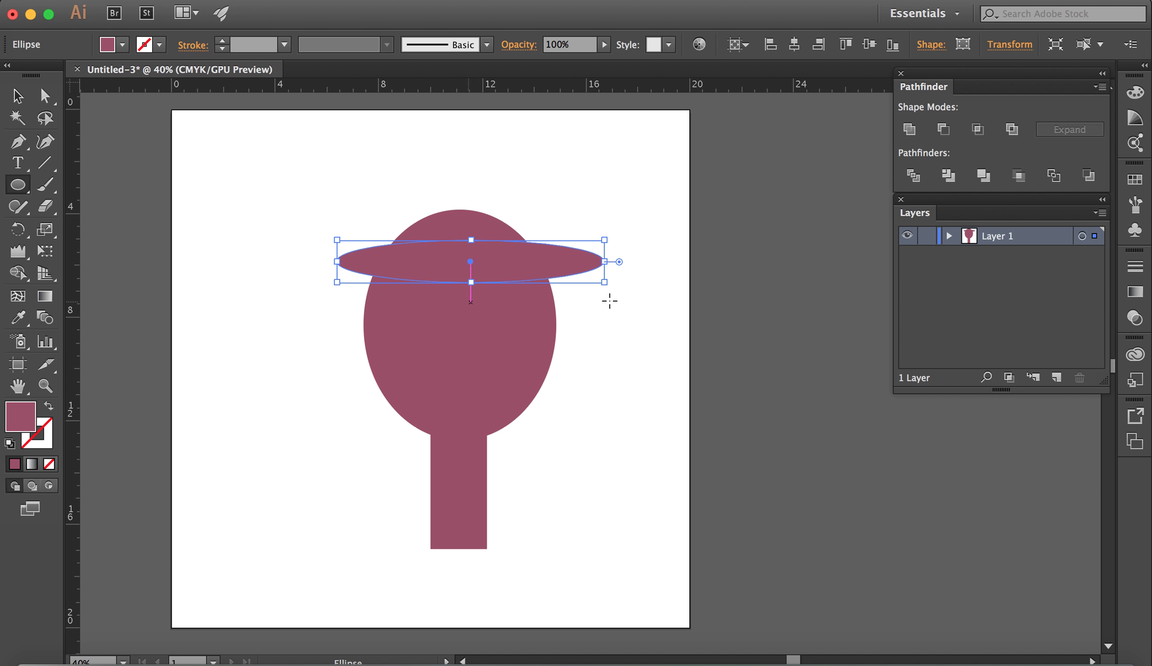
double_click(20, 417)
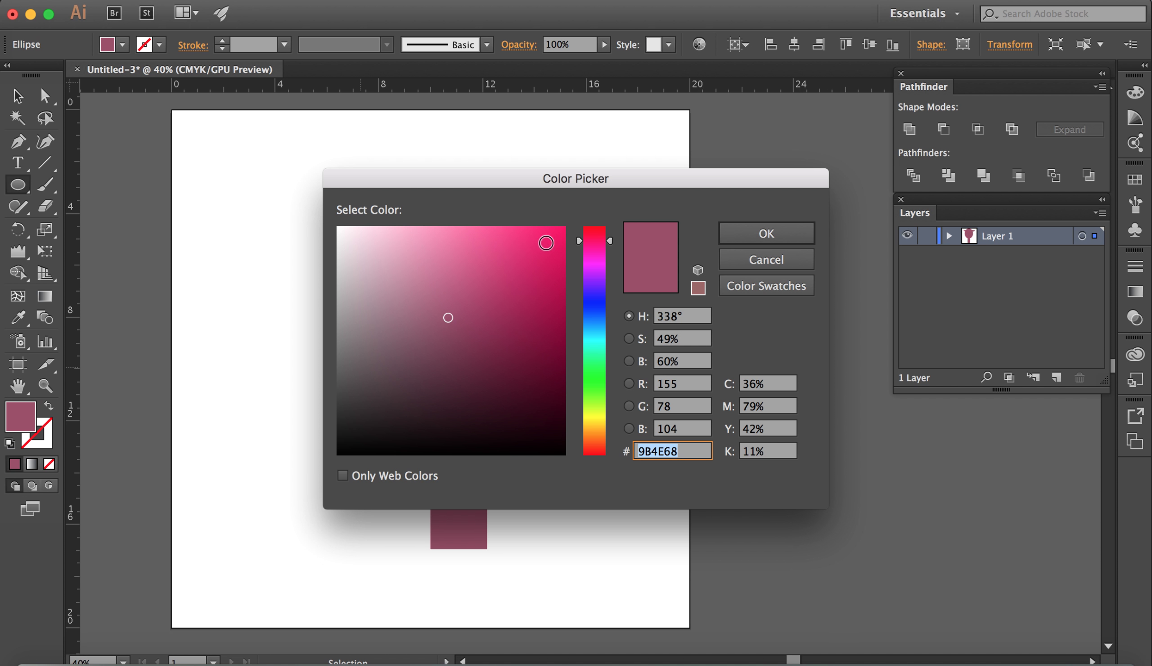
click(594, 306)
key(Return)
key(v)
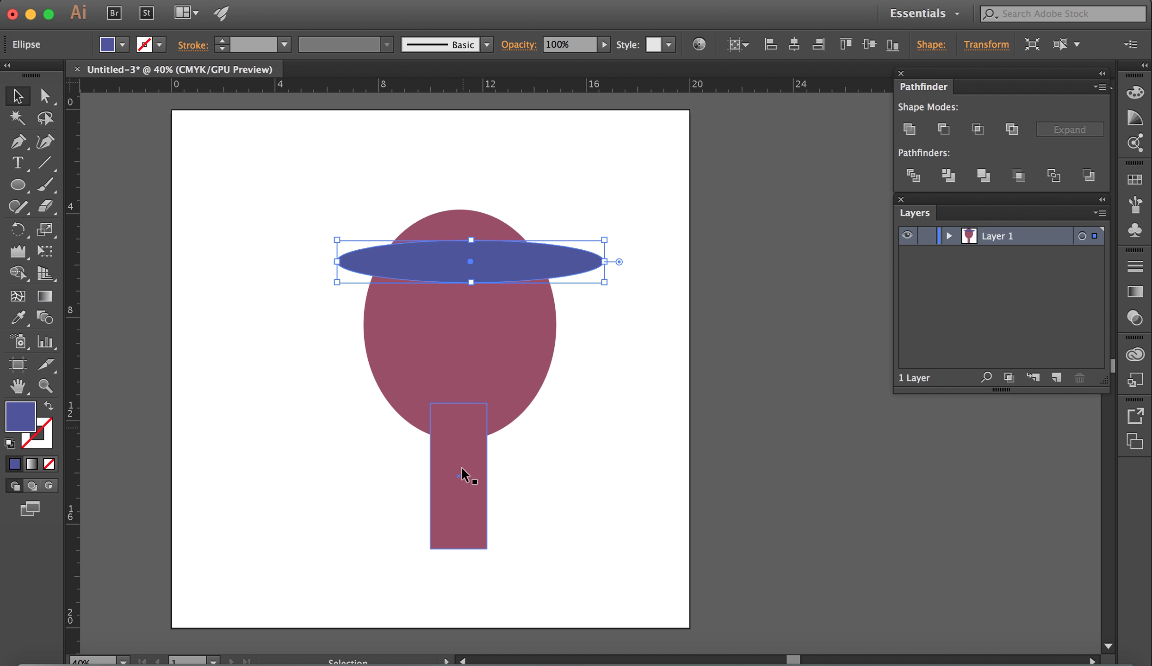
Step: Fill the narrow rectangle below the tall ellipse with green
click(463, 469)
double_click(21, 417)
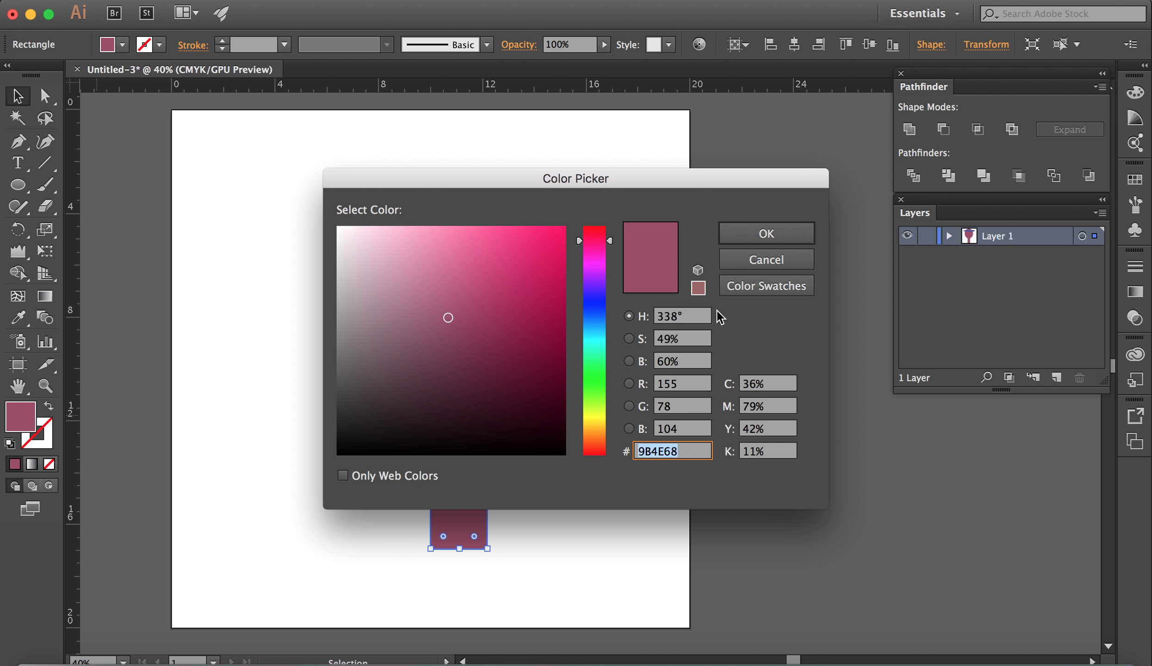
click(593, 365)
key(Return)
click(580, 491)
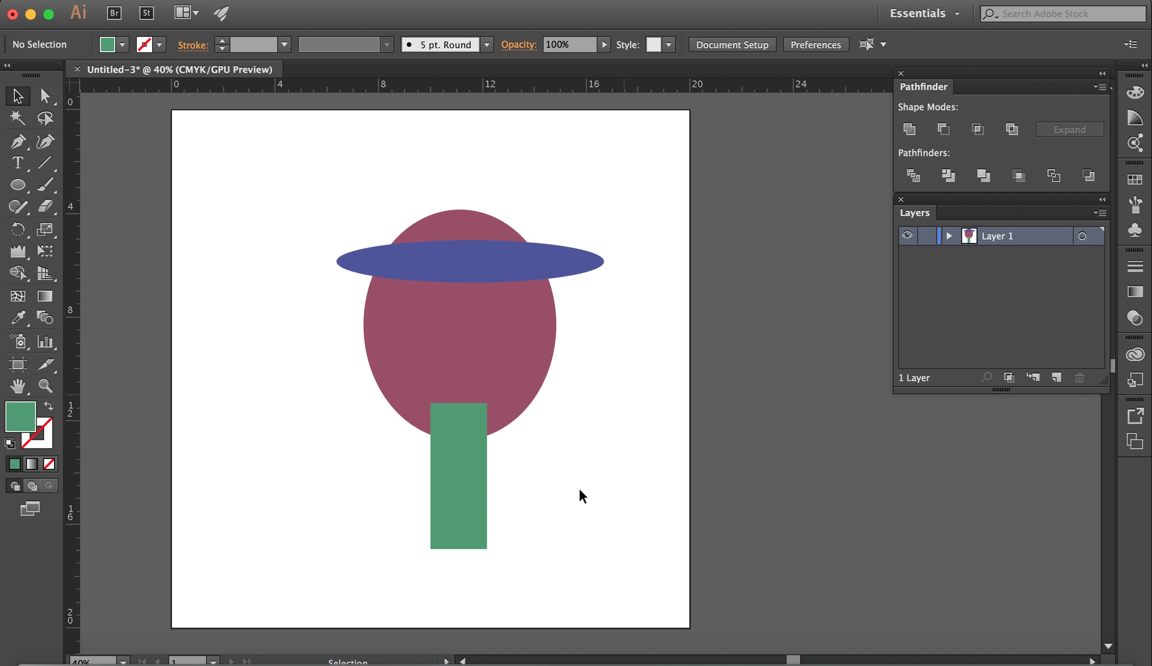
Step: Move the flat blue ellipse slightly down and centre it horizontally on the tall maroon ellipse
drag(478, 279, 466, 300)
click(584, 483)
Step: Try merging the maroon ellipse and the green rectangle with the Shape Builder tool, and undo the merge
click(17, 273)
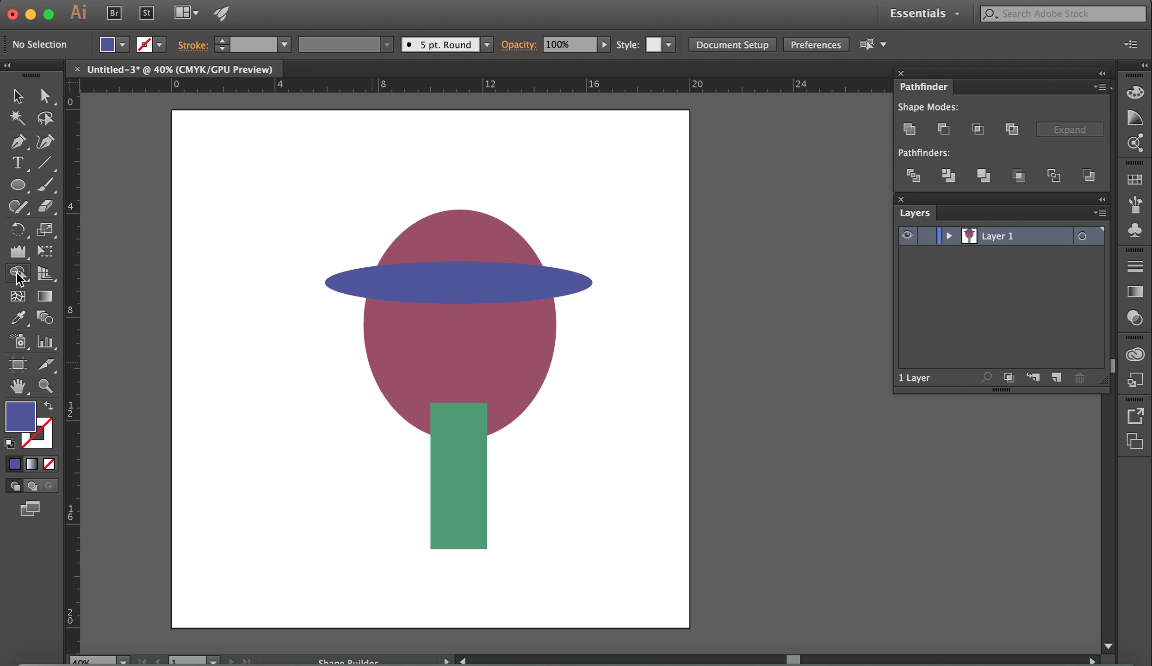
key(v)
click(399, 378)
shift+click(468, 504)
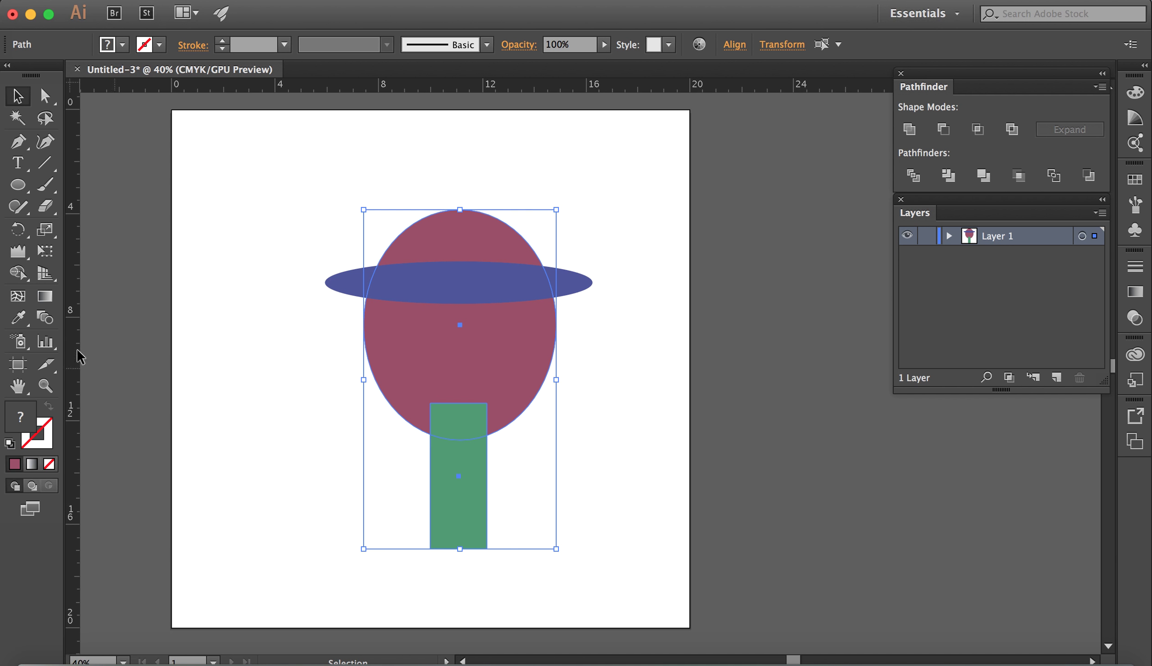
click(17, 273)
mouse_move(458, 462)
mouse_down()
mouse_move(458, 352)
mouse_move(482, 444)
mouse_move(466, 457)
mouse_up()
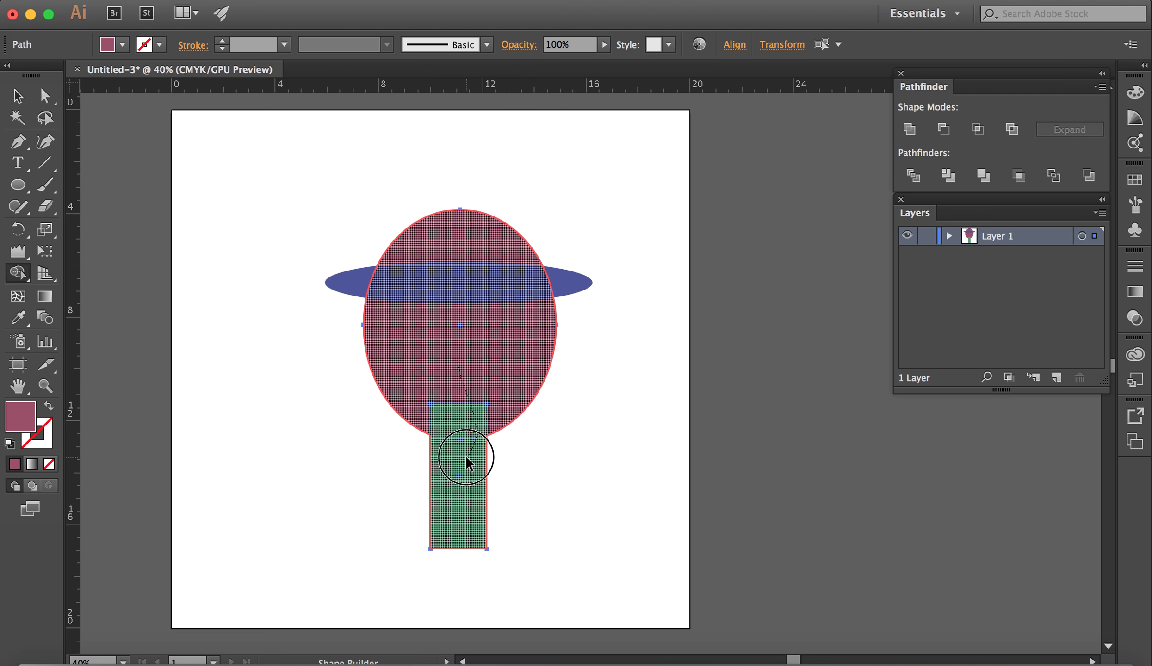
drag(466, 457, 466, 456)
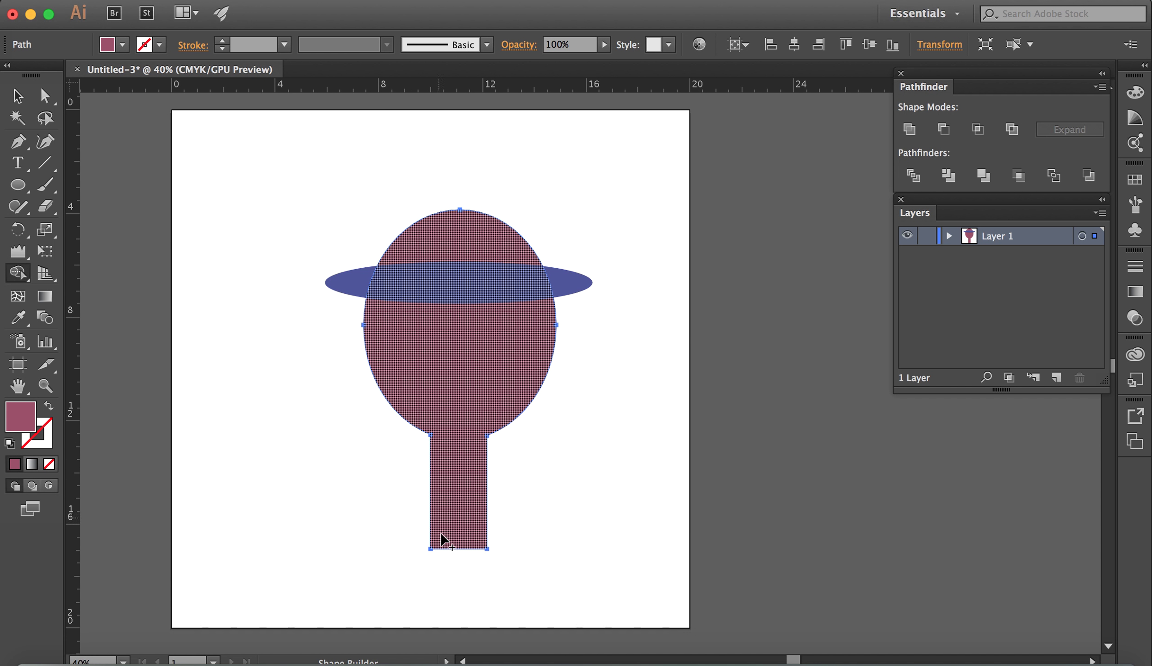
key(super+z)
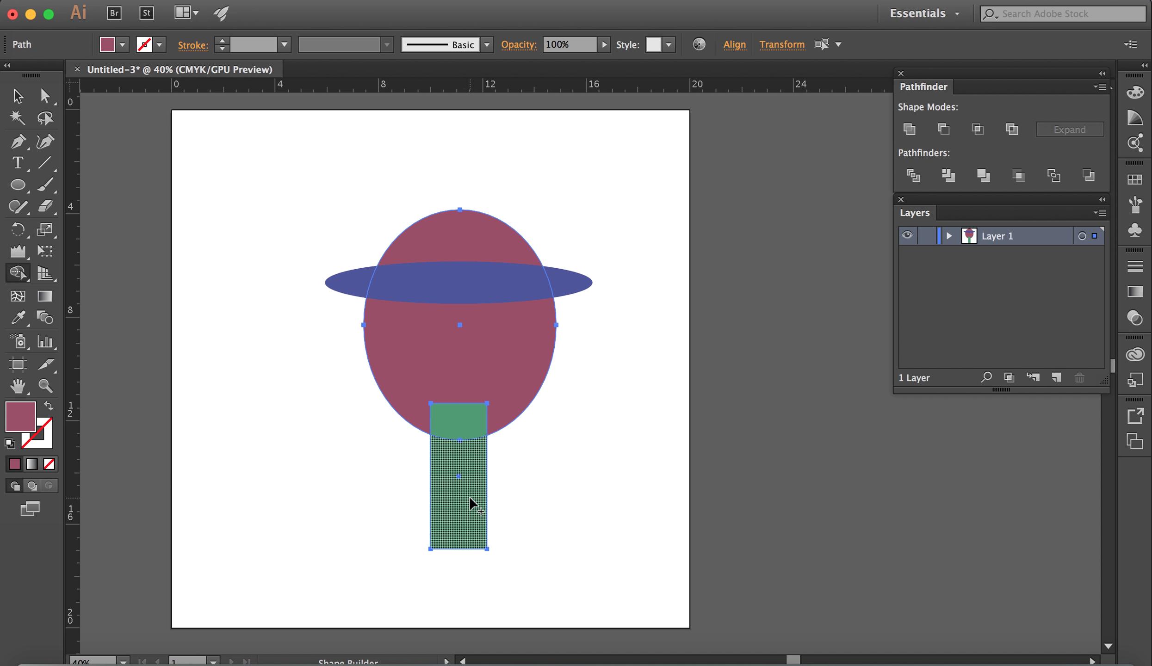
Step: Merge the green rectangle and the maroon ellipse into one maroon shape with the Shape Builder, and deselect it
drag(465, 504, 466, 364)
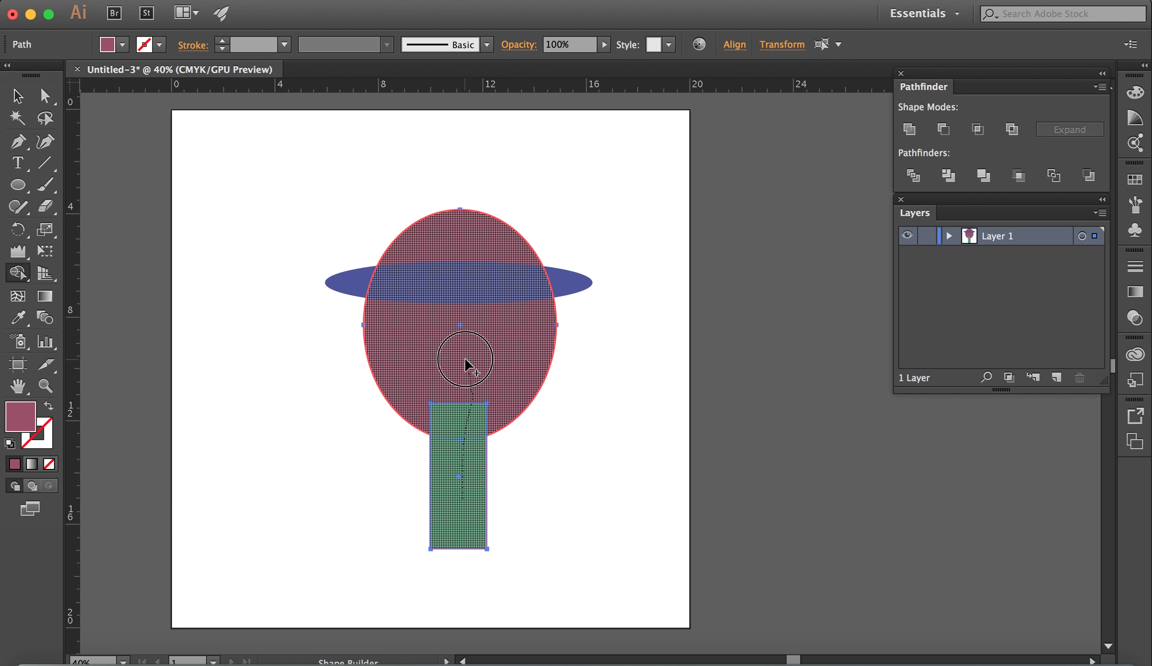
mouse_move(465, 365)
mouse_down()
mouse_move(481, 358)
mouse_move(496, 277)
mouse_move(406, 265)
mouse_move(341, 281)
mouse_move(588, 287)
mouse_move(567, 285)
mouse_up()
key(v)
click(658, 460)
Step: Try merging the flat blue ellipse with the maroon shape using the Shape Builder, and undo both merges
click(504, 350)
shift+click(574, 284)
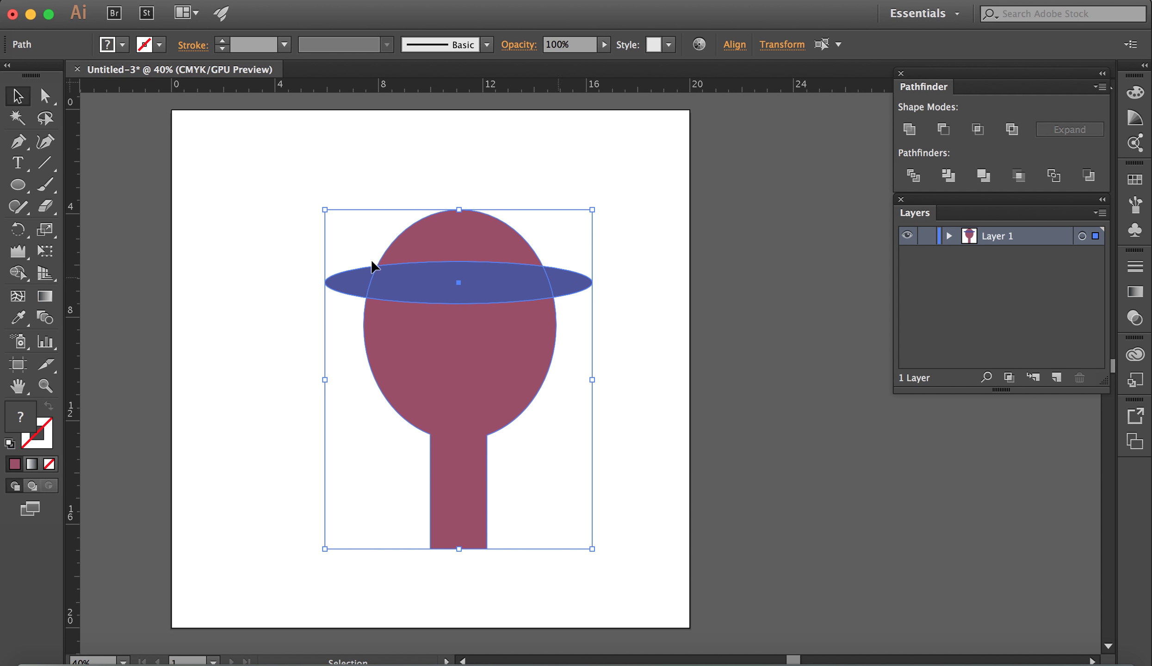
click(18, 273)
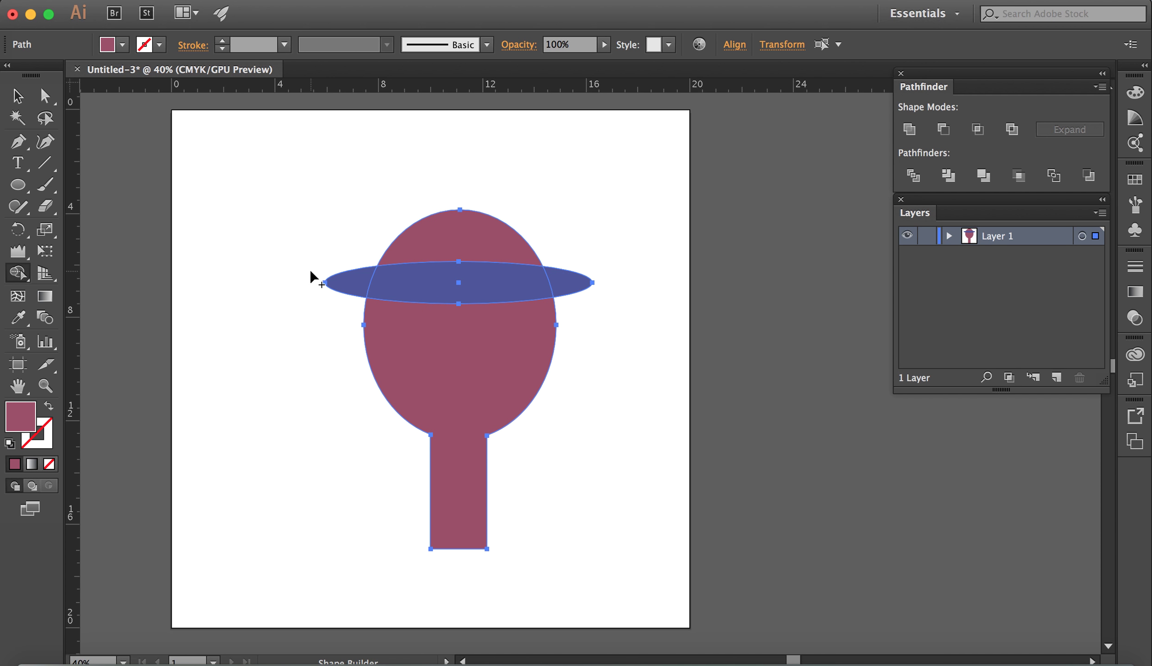
mouse_move(354, 255)
mouse_down()
mouse_move(444, 290)
mouse_move(562, 280)
mouse_move(340, 286)
mouse_up()
key(super+shift+a)
key(v)
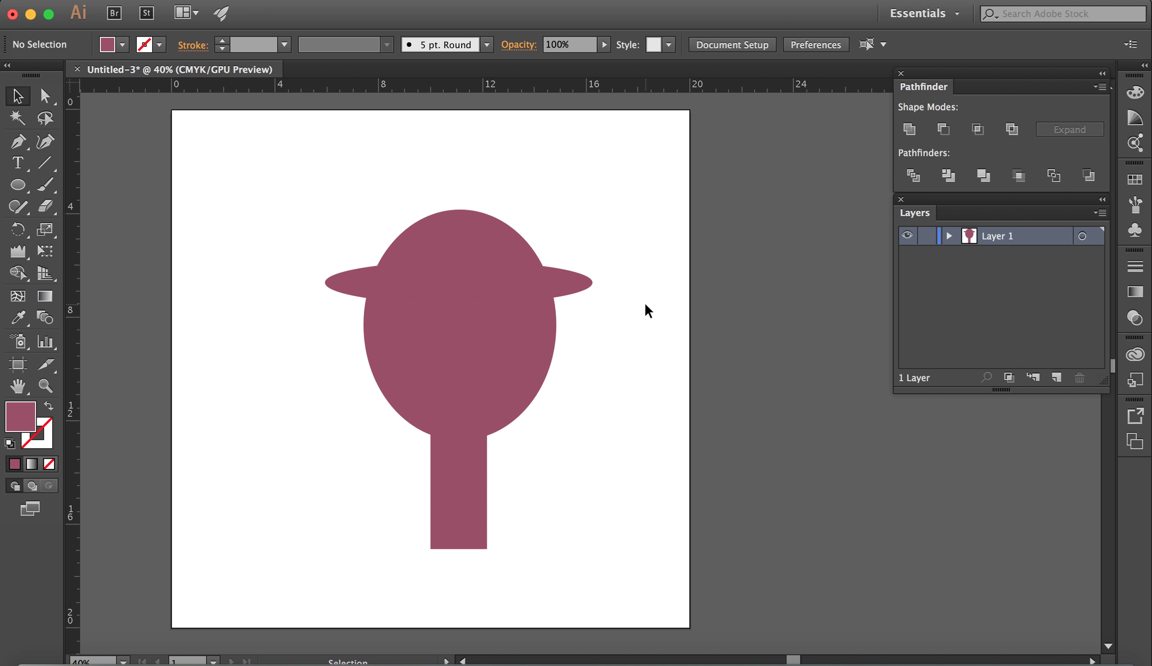
key(super+z)
key(super+z)
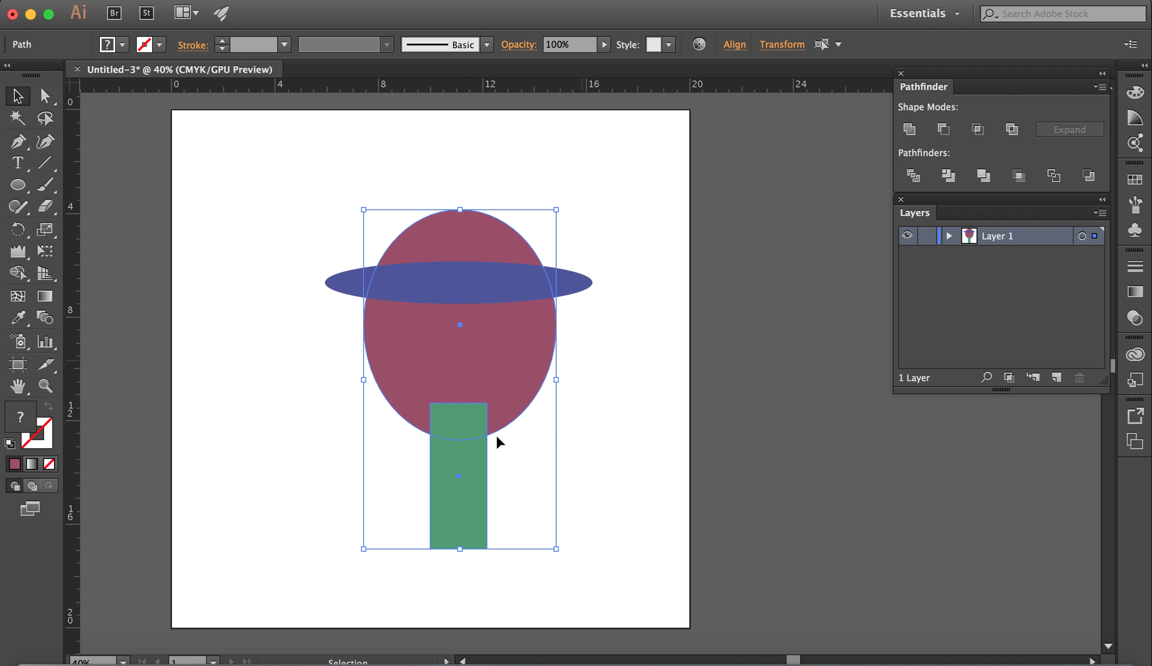
Step: Reselect the maroon ellipse after the green rectangle and merge both into one green shape with the Shape Builder
shift+click(476, 377)
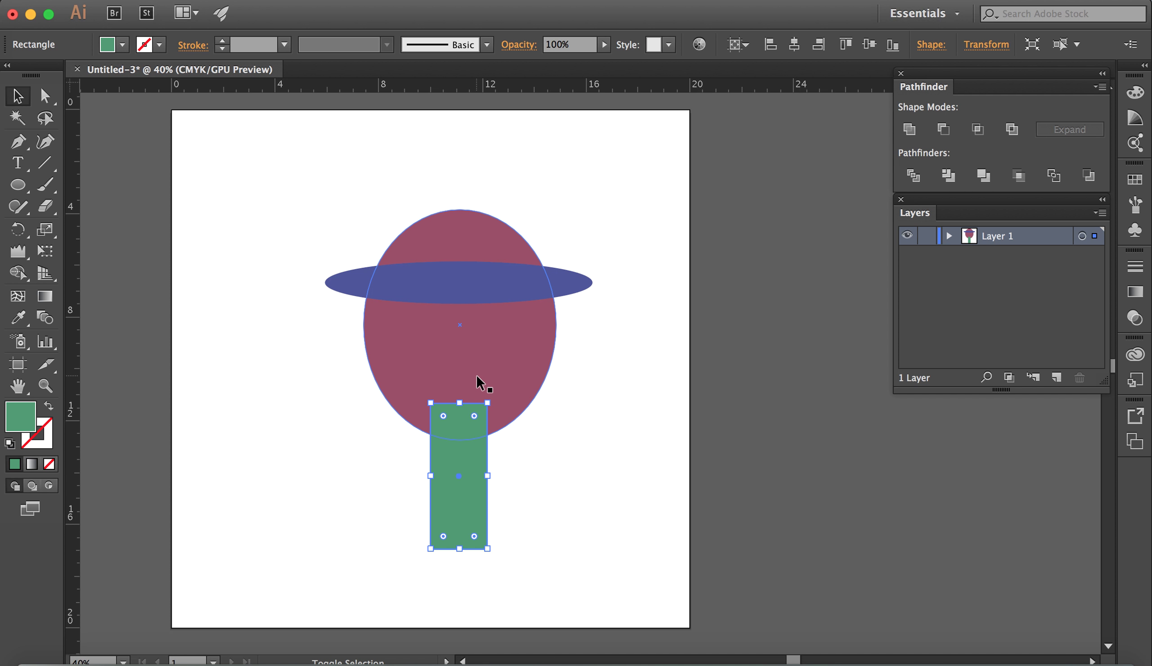
shift+click(397, 348)
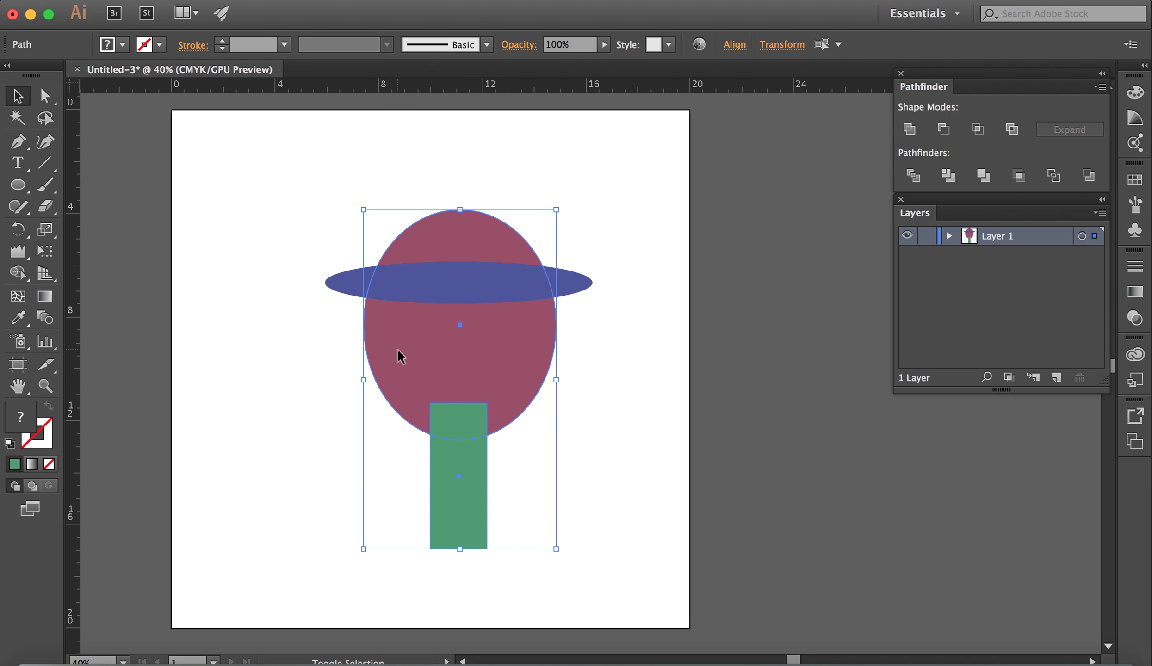
click(17, 273)
drag(460, 469, 462, 377)
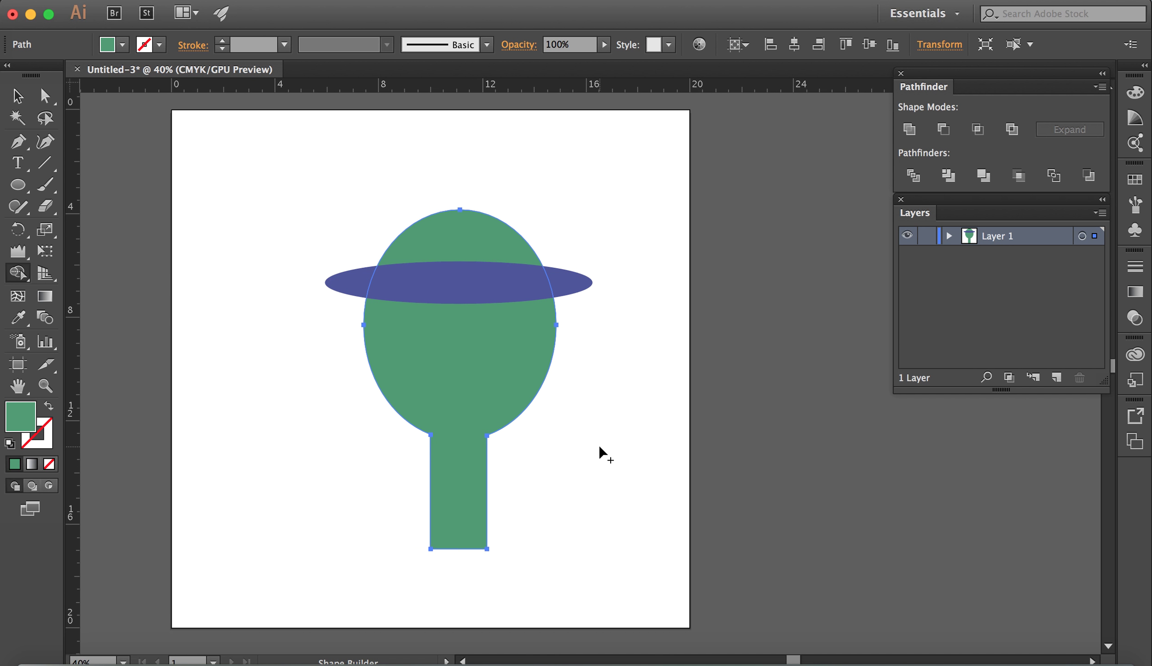
key(v)
click(598, 444)
Step: Remove both protruding ends of the blue ellipse and its overlap with the green shape using the Shape Builder
click(437, 352)
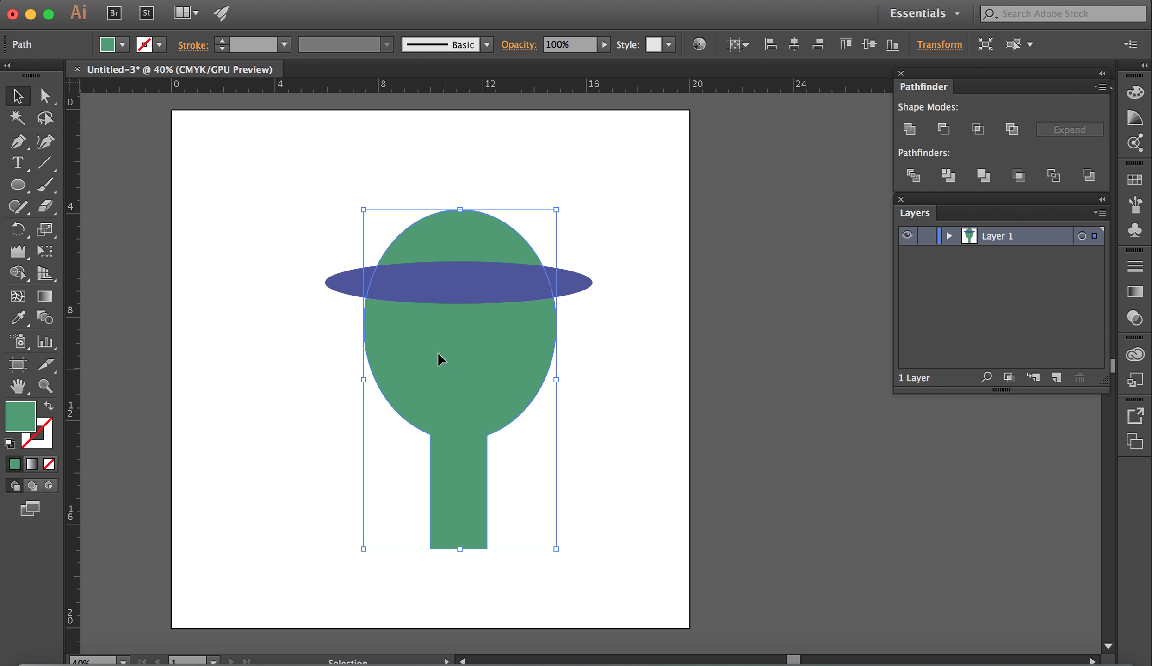
click(429, 273)
drag(371, 217, 571, 396)
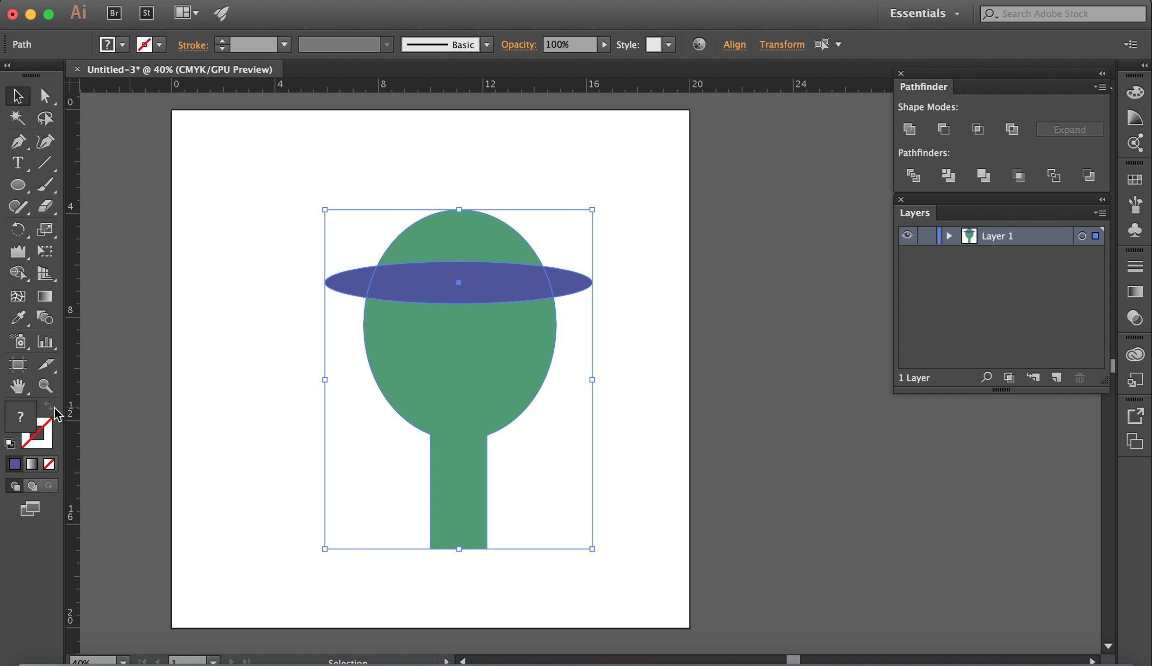
click(18, 272)
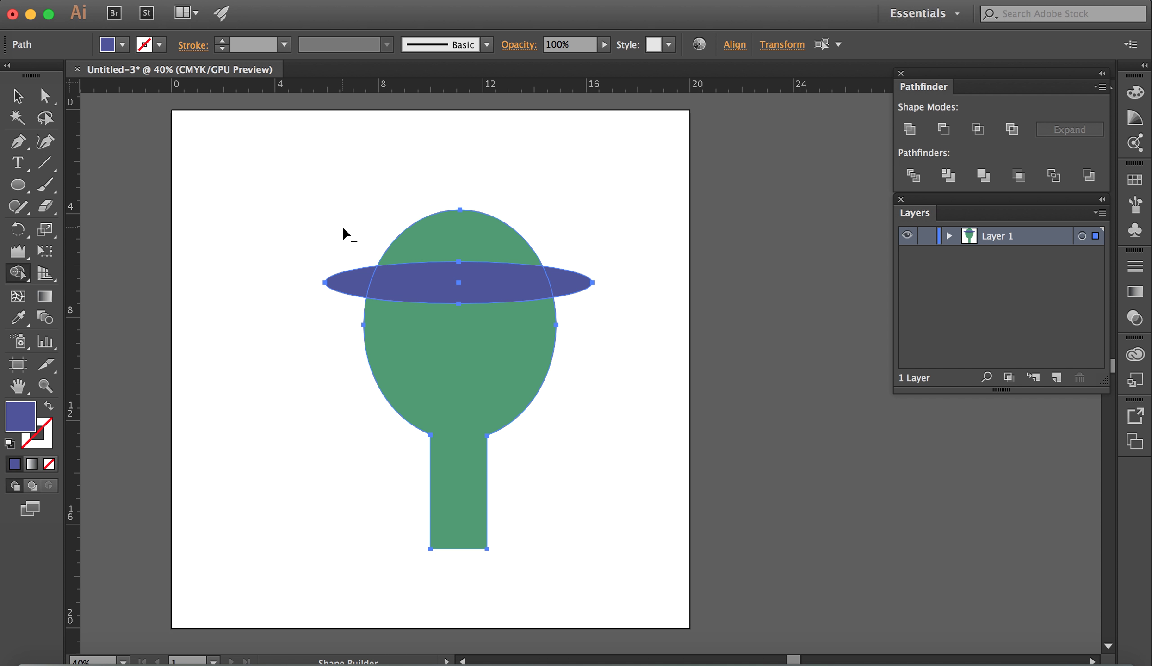
alt+click(351, 277)
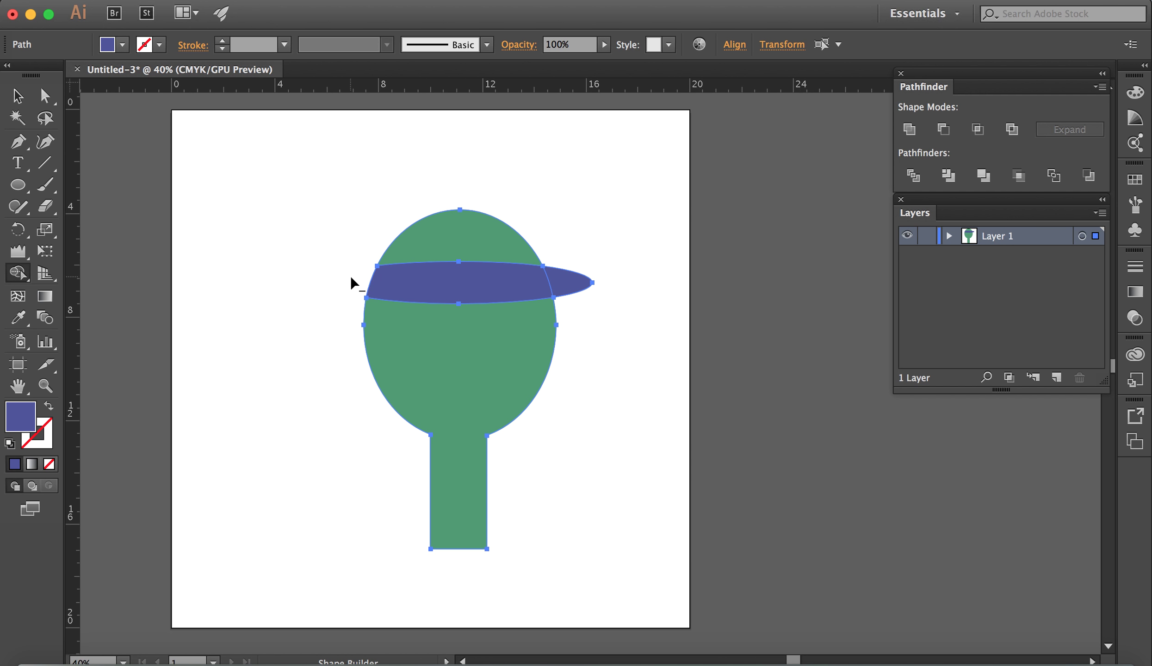
alt+click(568, 281)
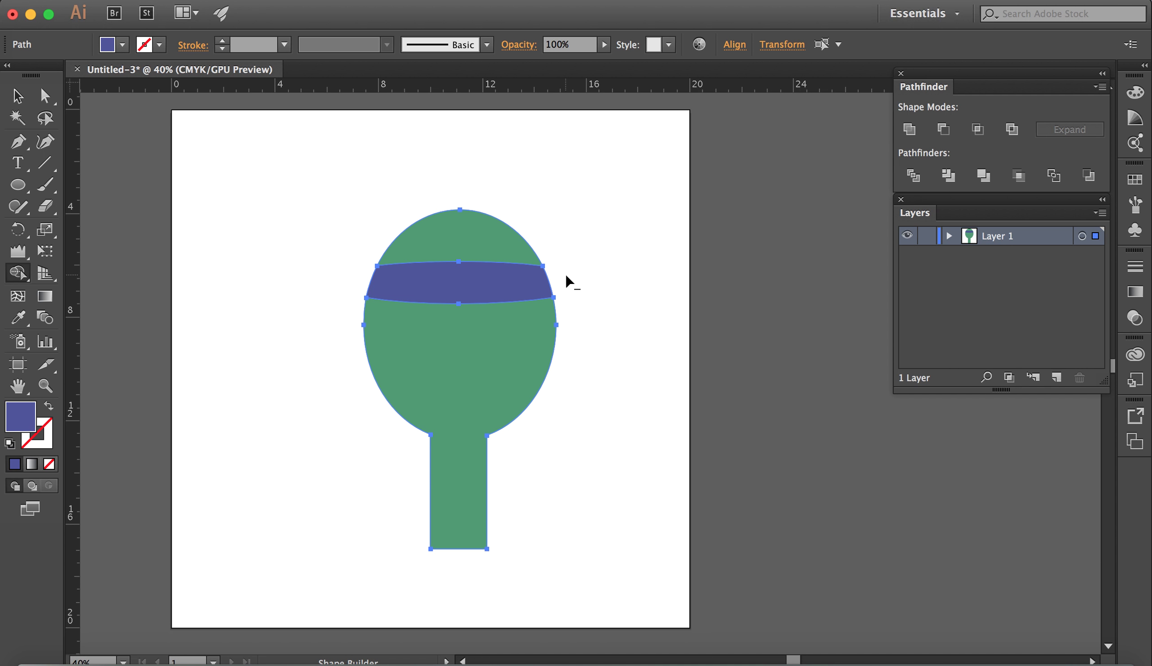
alt+click(481, 283)
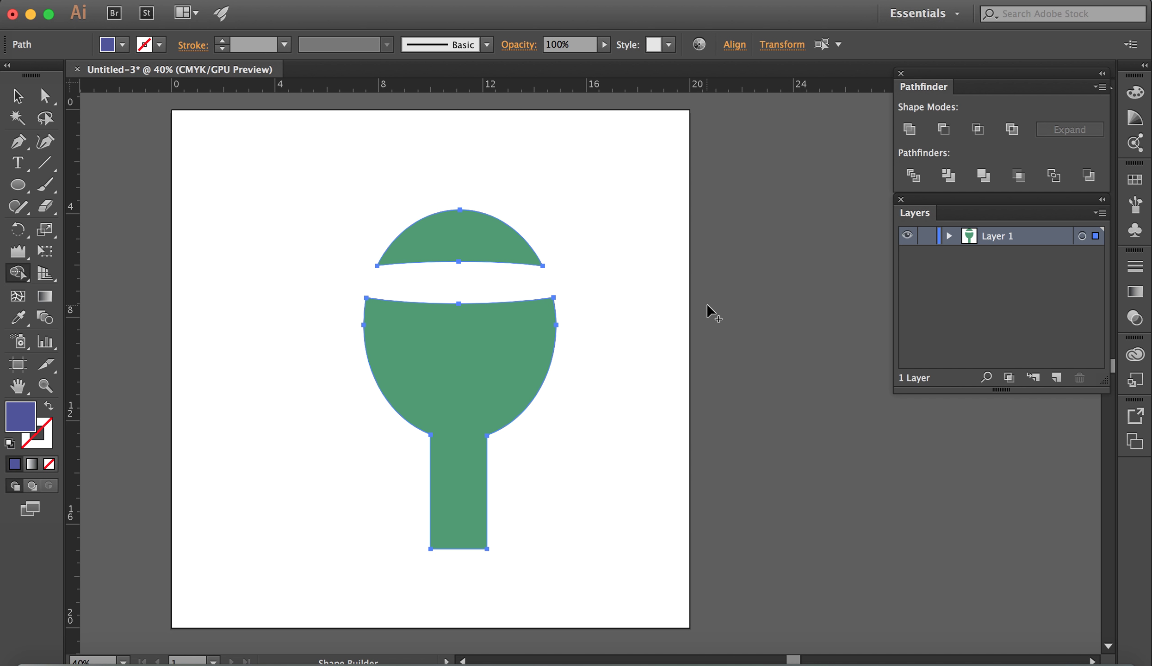
Step: Undo the three Shape Builder removals from the blue ellipse and green shape
key(super+z)
key(super+z)
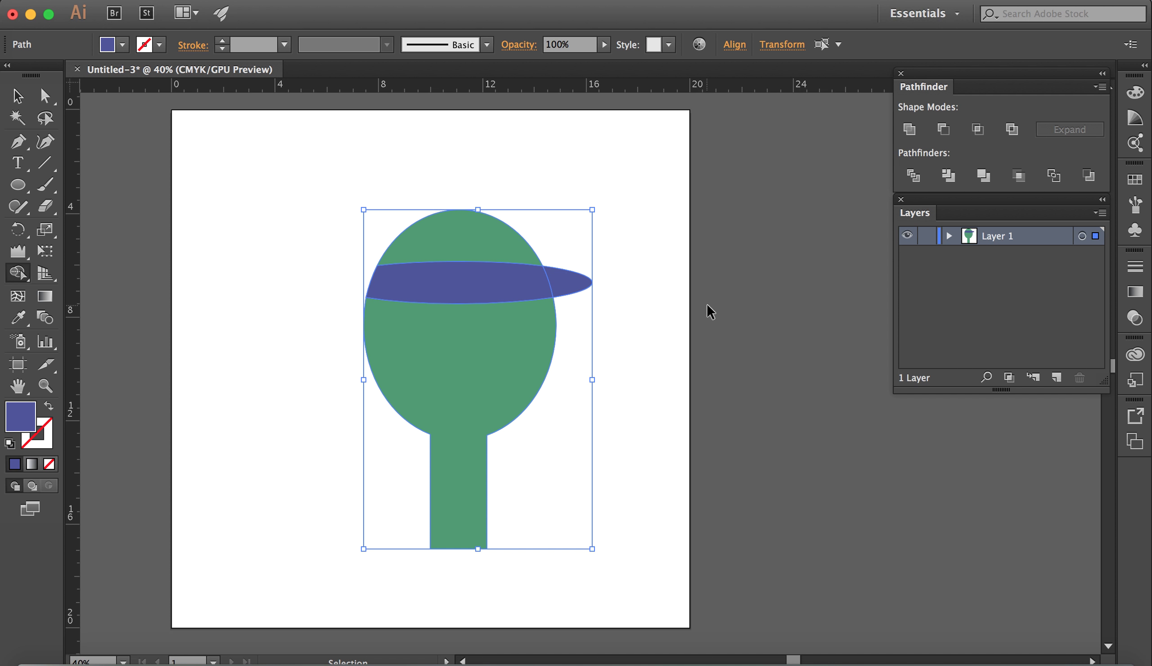
key(super+z)
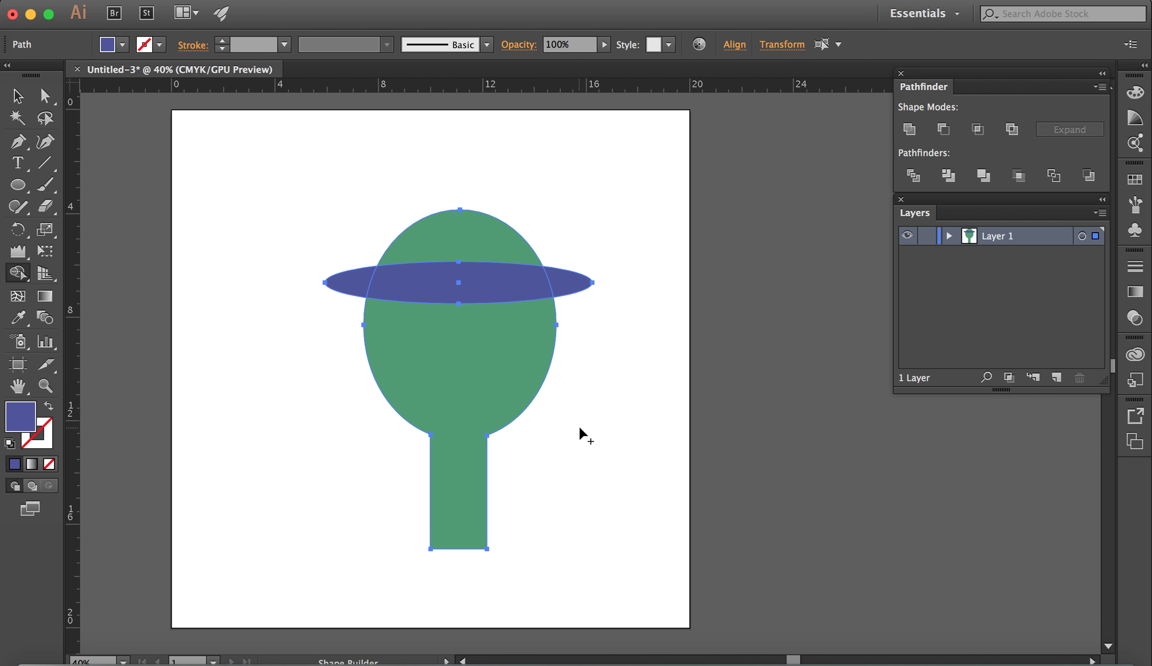
Step: Delete both shapes and draw a large blue circle with a smaller circle inside it
key(Delete)
click(18, 184)
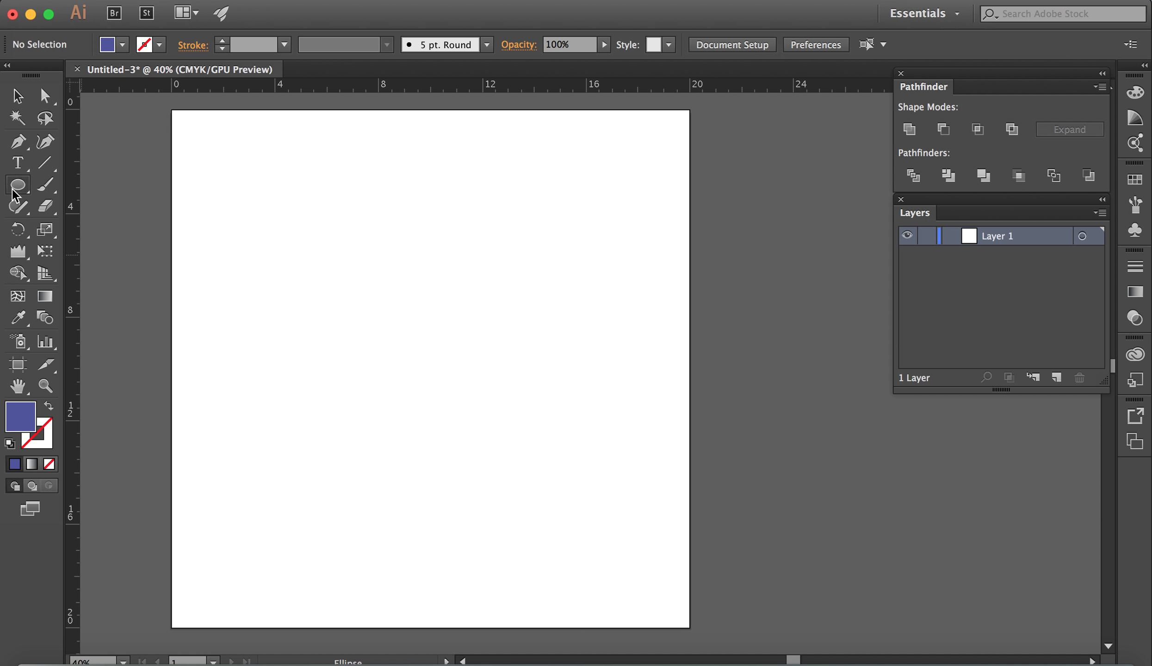
drag(292, 216, 580, 498)
drag(380, 311, 534, 464)
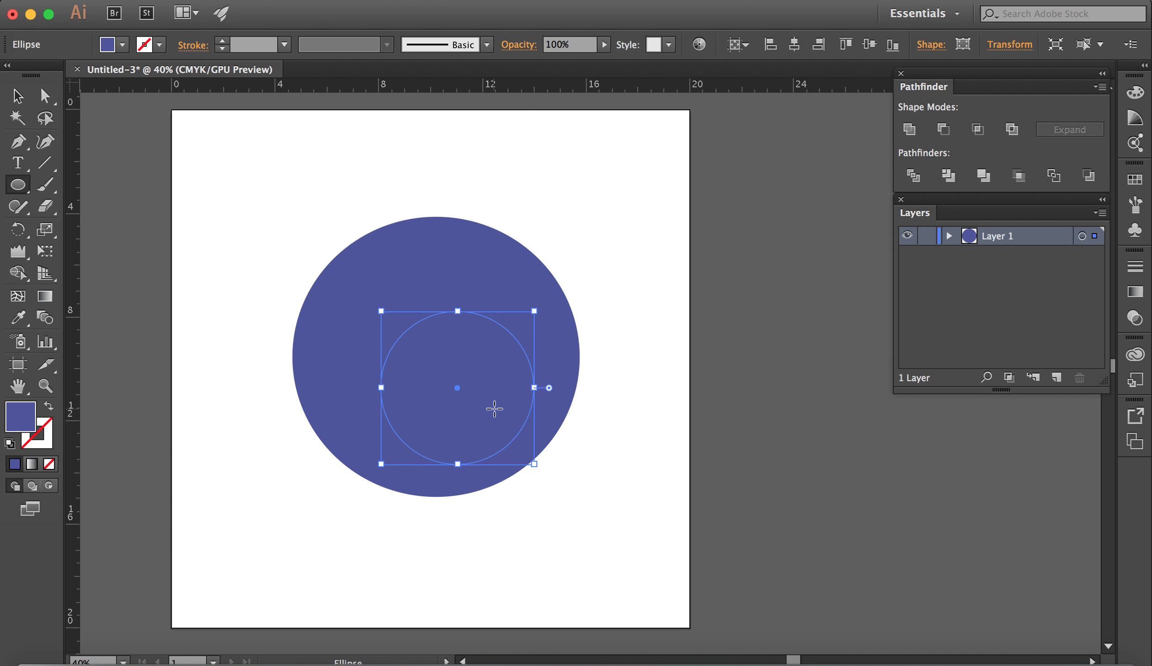
Step: Centre the small circle inside the large blue circle
key(v)
drag(494, 407, 473, 389)
click(606, 496)
key(v)
drag(449, 336, 445, 326)
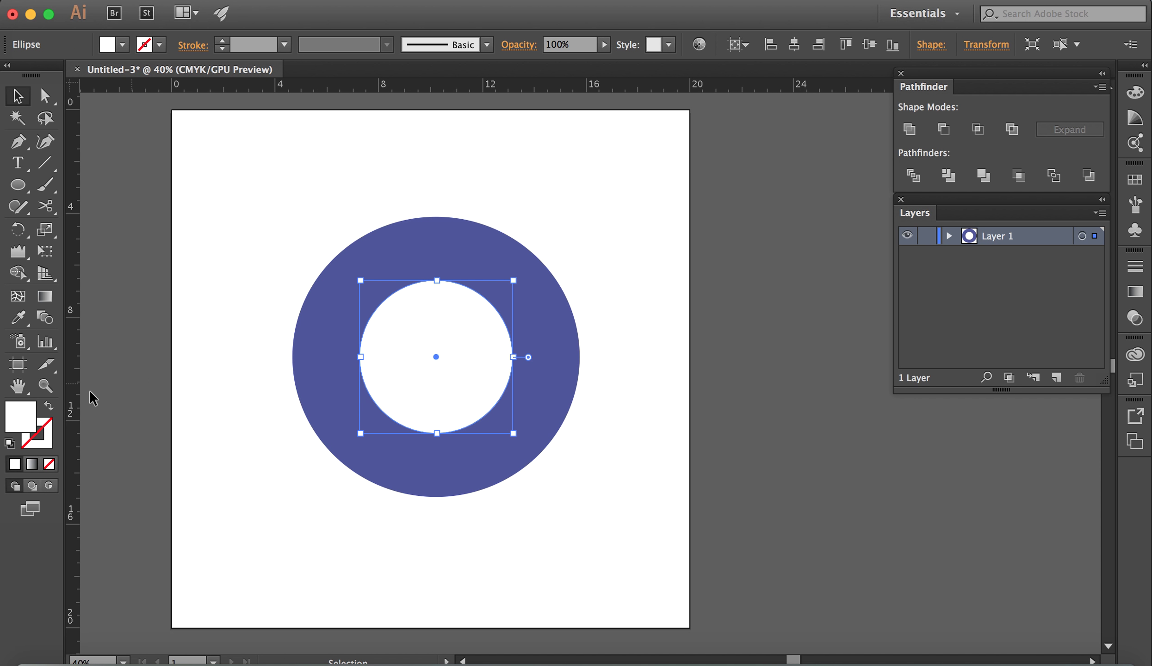
Step: Fill the small inner circle with crimson and deselect it
double_click(21, 419)
click(543, 280)
key(Return)
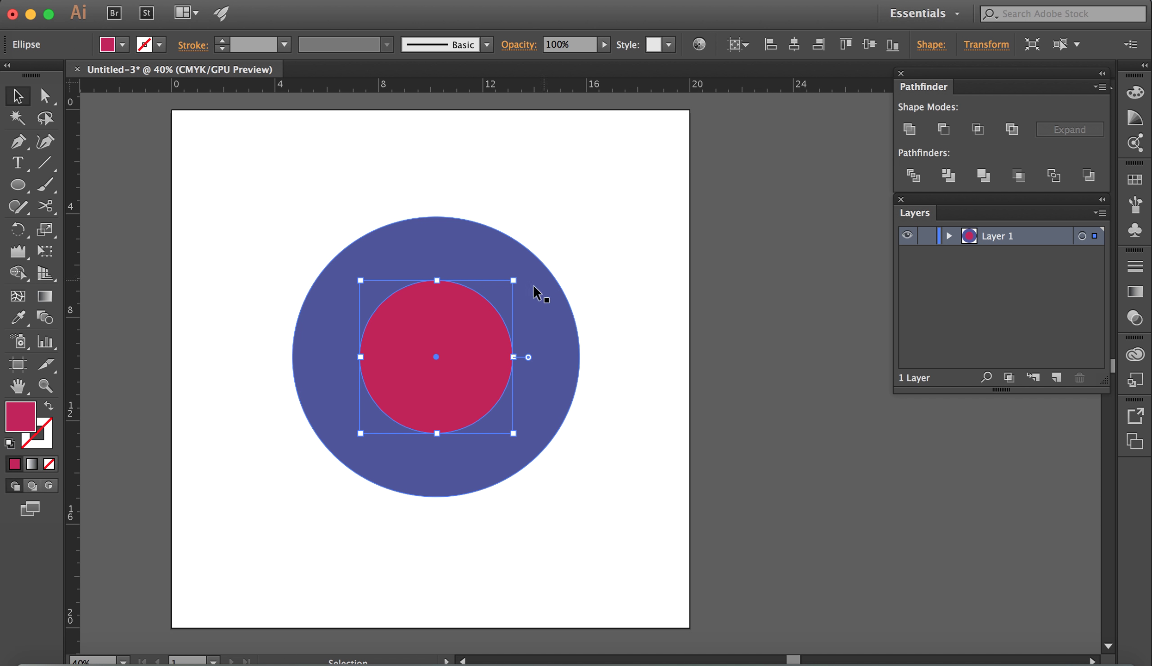
click(655, 555)
Step: Select both circles and cut the crimson inner one out with the Shape Builder to make a blue ring
click(399, 384)
shift+click(483, 449)
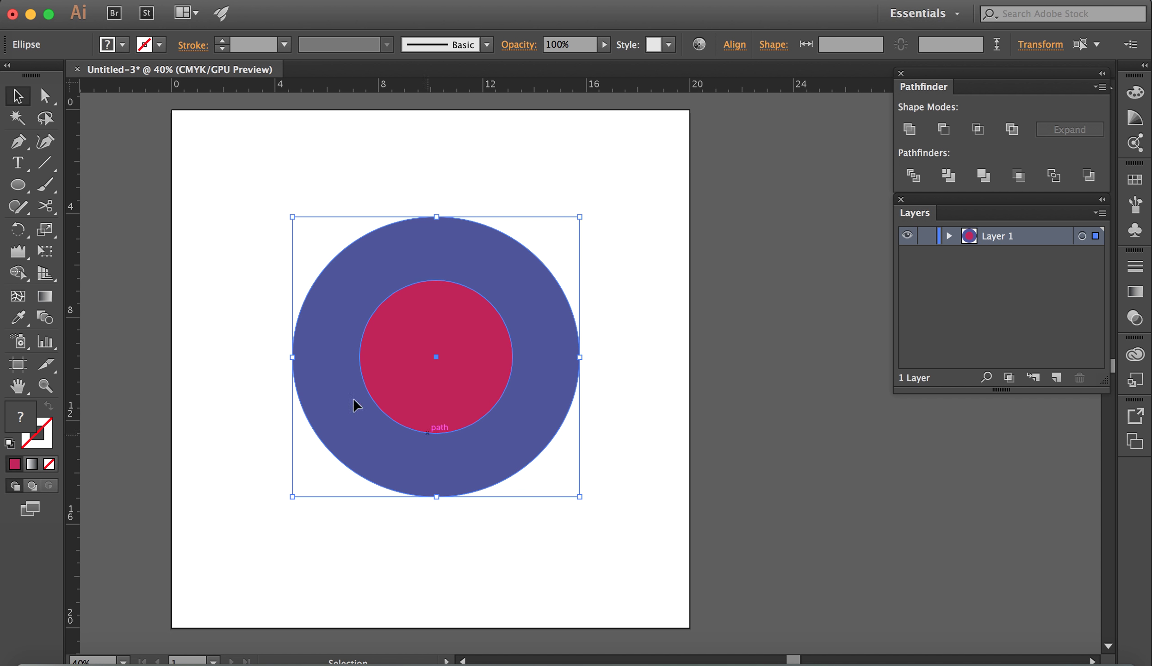
click(21, 272)
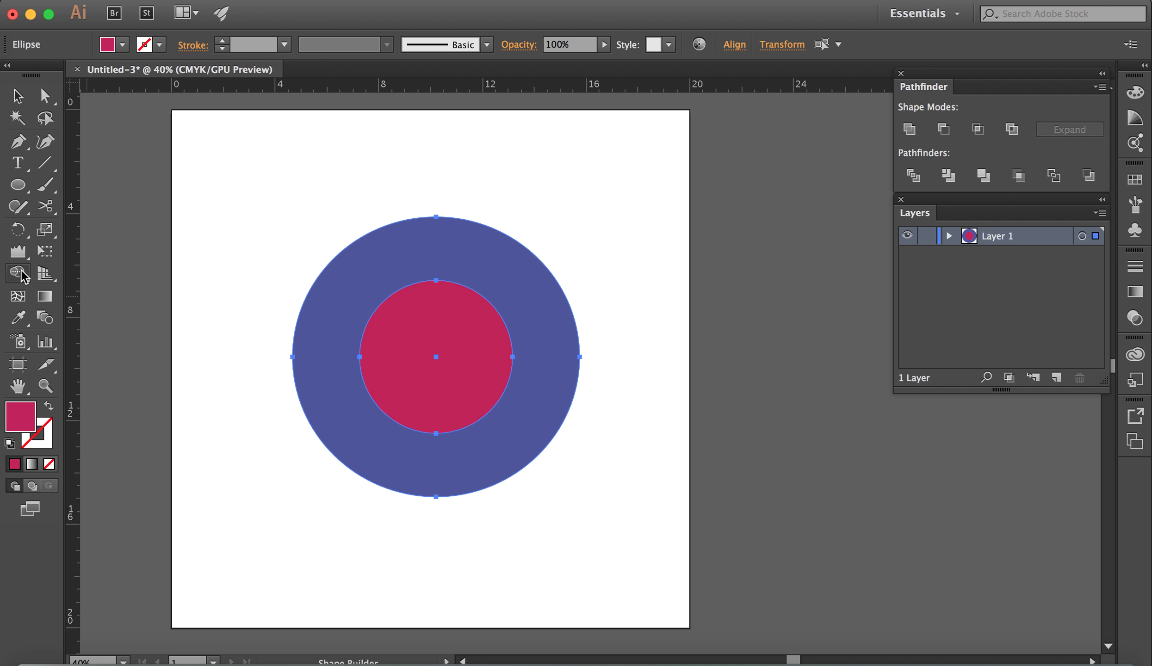
alt+click(416, 327)
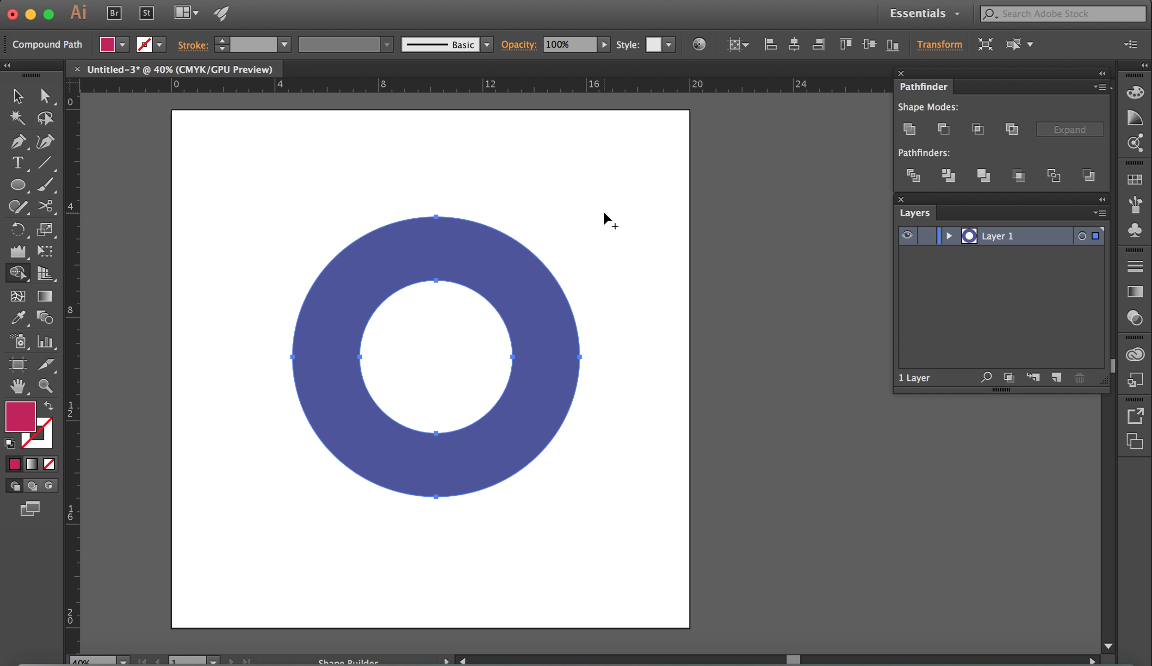